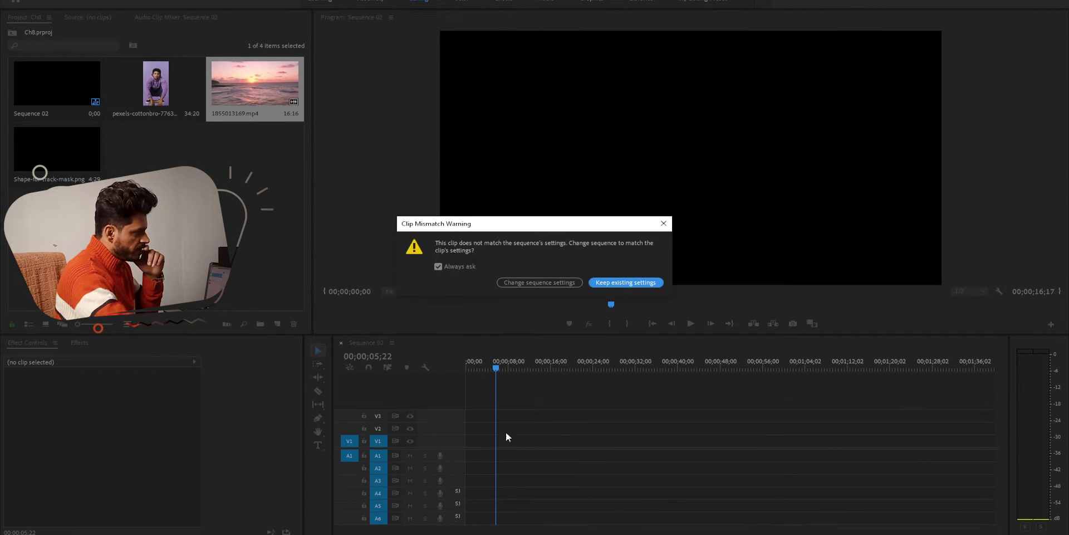
Keep the existing sequence settings and scale the sunset clip to 205 to fill the frame
{"action": "left_click", "coordinate": [629, 283]}
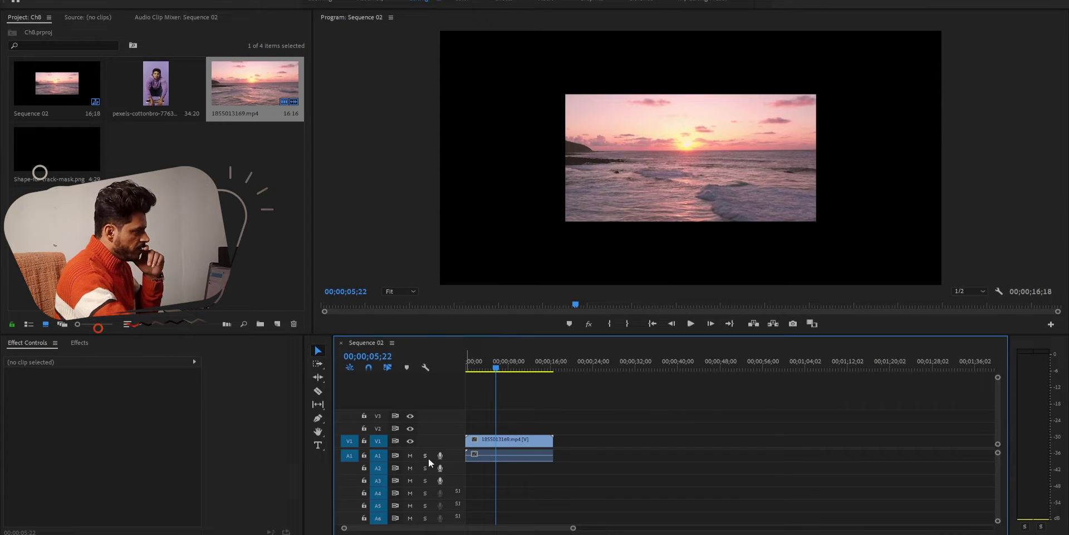
{"action": "left_click", "coordinate": [528, 450]}
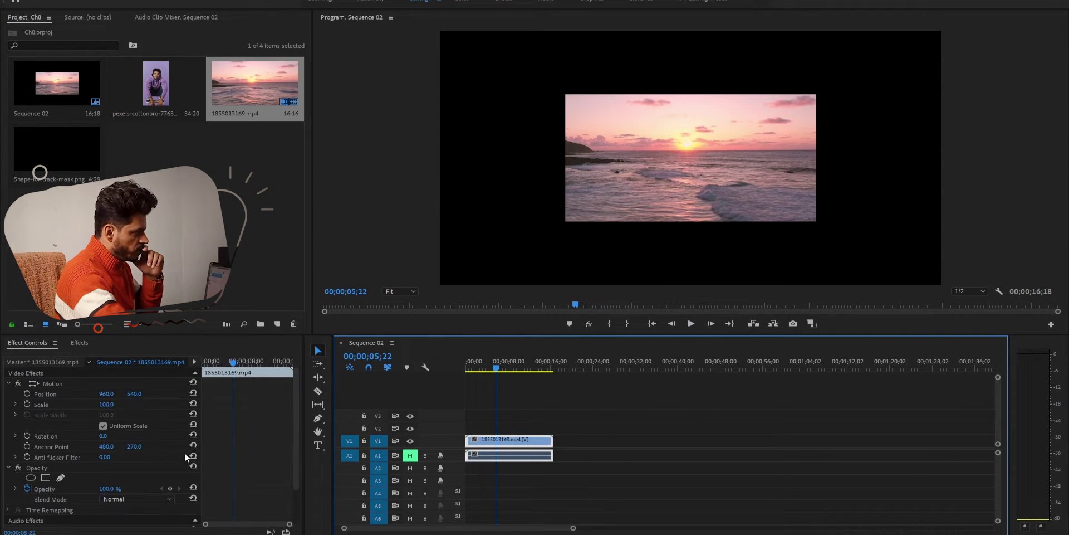
{"action": "left_click_drag", "start_coordinate": [107, 404], "coordinate": [232, 424]}
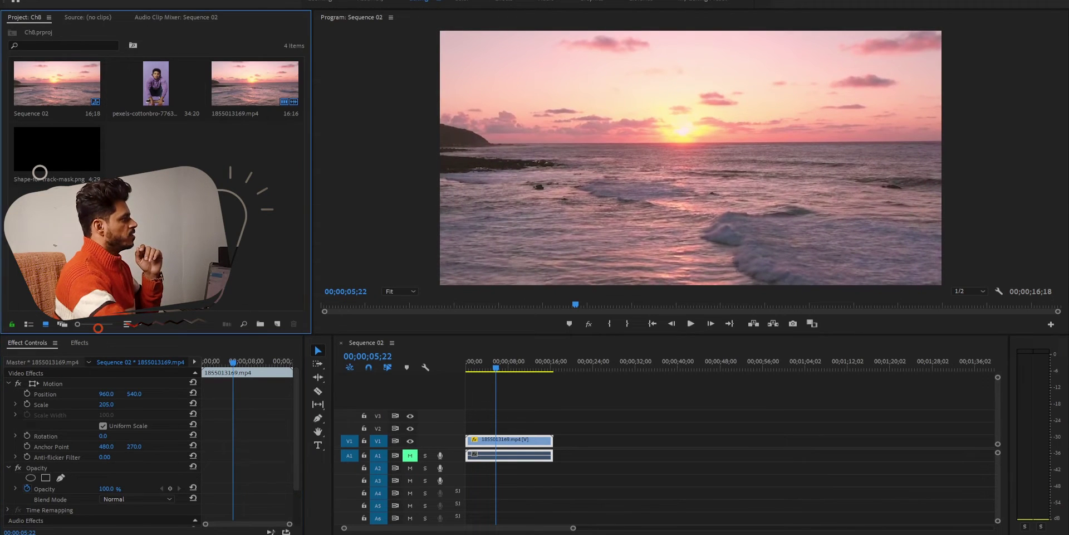
Place the purple-hoodie clip on V2 above the sunset clip, trimmed to end with it
{"action": "left_click", "coordinate": [151, 98]}
{"action": "double_click", "coordinate": [152, 91]}
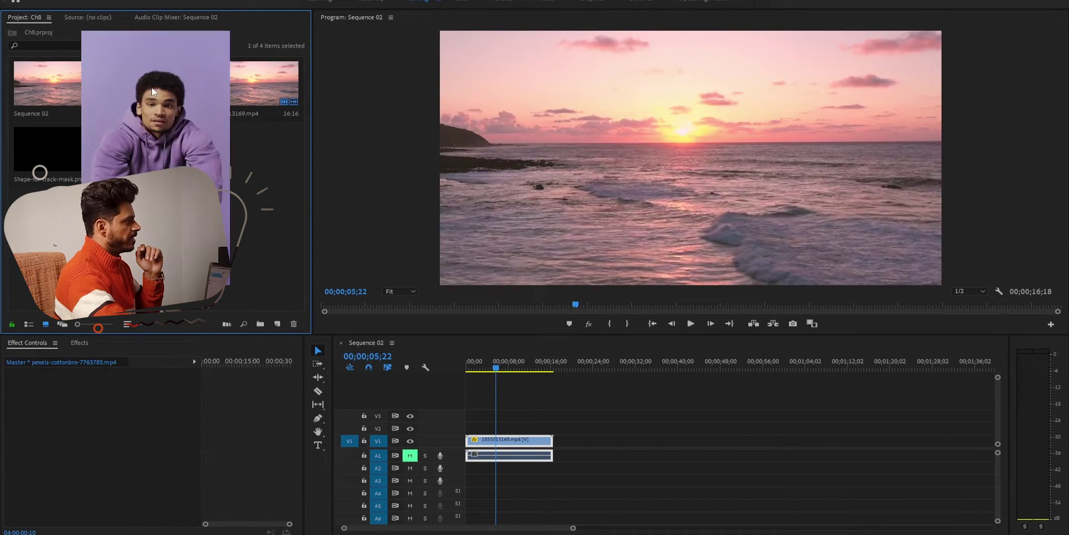
{"action": "left_click_drag", "start_coordinate": [360, 359], "coordinate": [470, 428]}
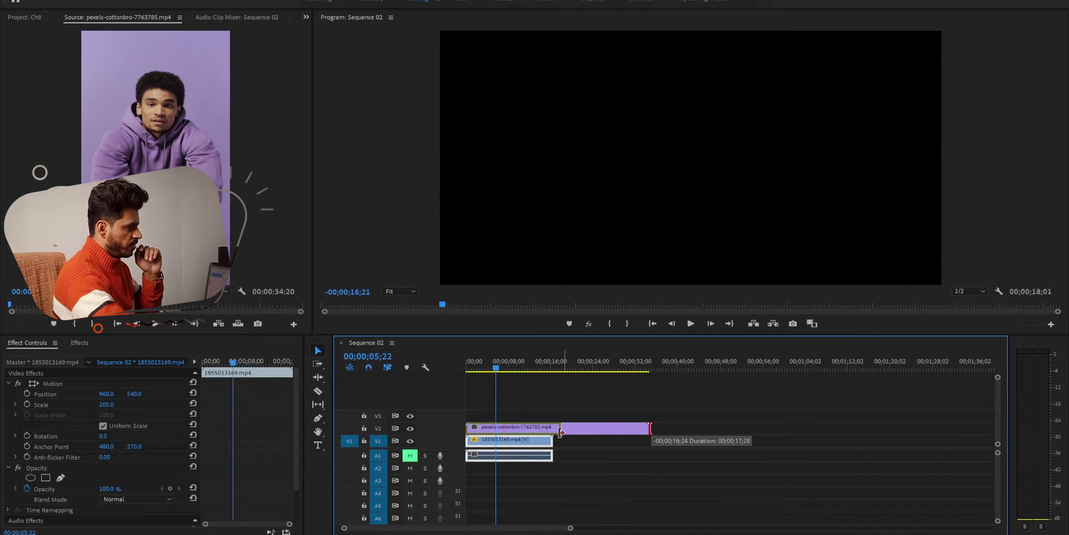
{"action": "left_click_drag", "start_coordinate": [649, 428], "coordinate": [552, 429]}
Set the hoodie clip's Scale to 24
{"action": "left_click", "coordinate": [528, 426]}
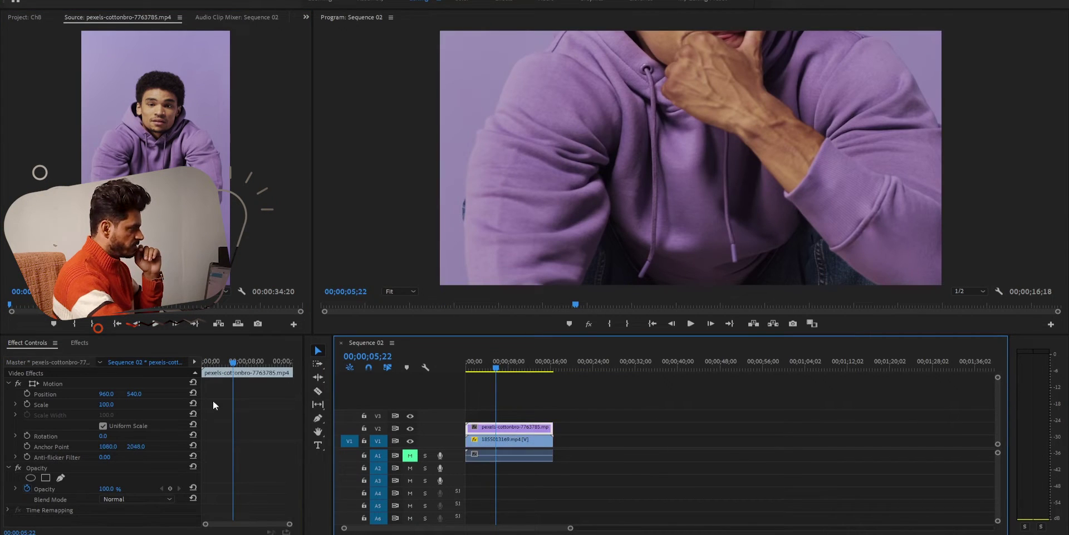
{"action": "left_click", "coordinate": [106, 404]}
{"action": "type", "text": "20"}
{"action": "key", "text": "Return"}
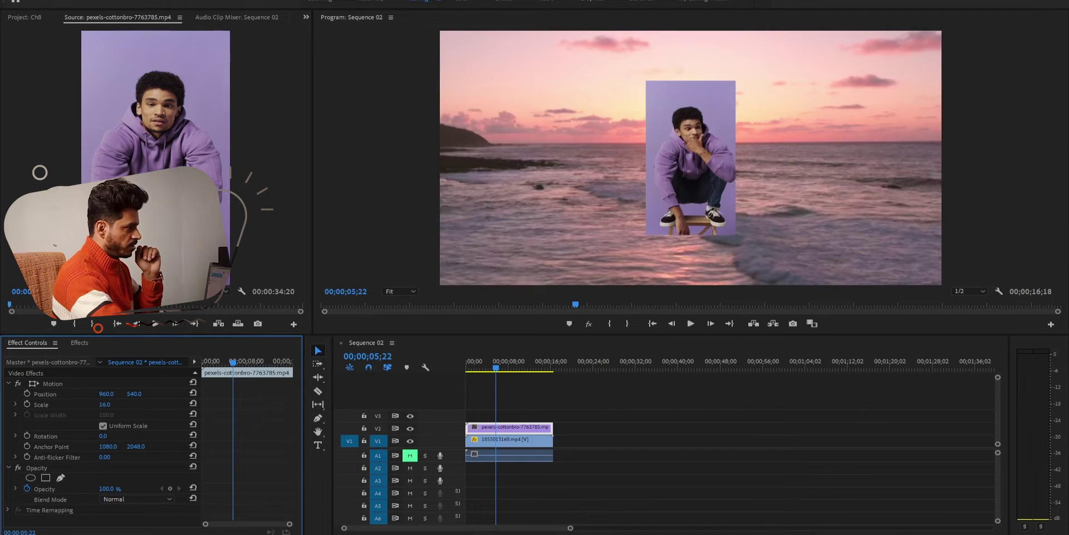
{"action": "type", "text": "24"}
{"action": "key", "text": "Return"}
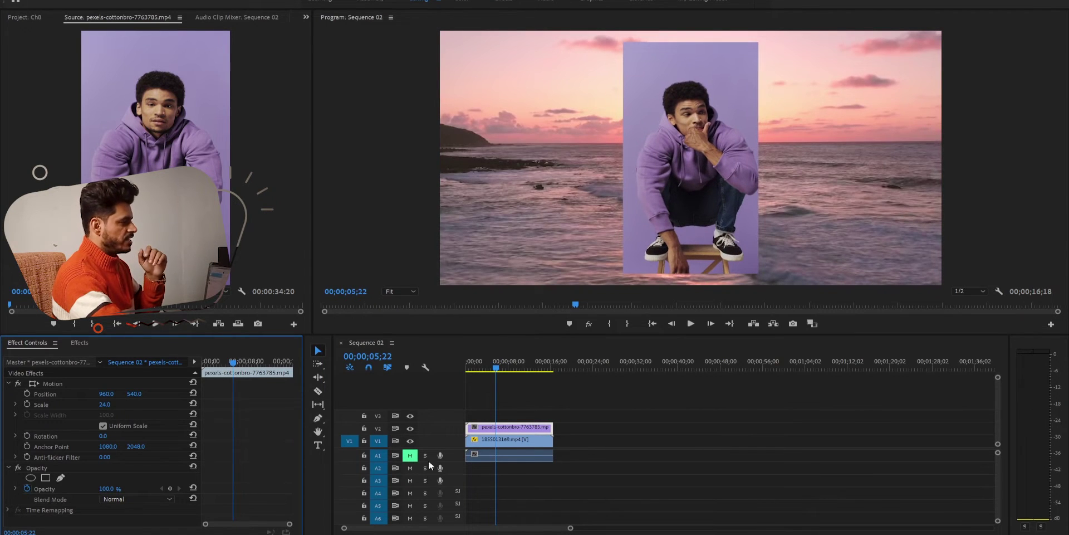
Deselect the hoodie clip and bring Shape-for-track-mask.png toward the timeline
{"action": "left_click", "coordinate": [545, 494]}
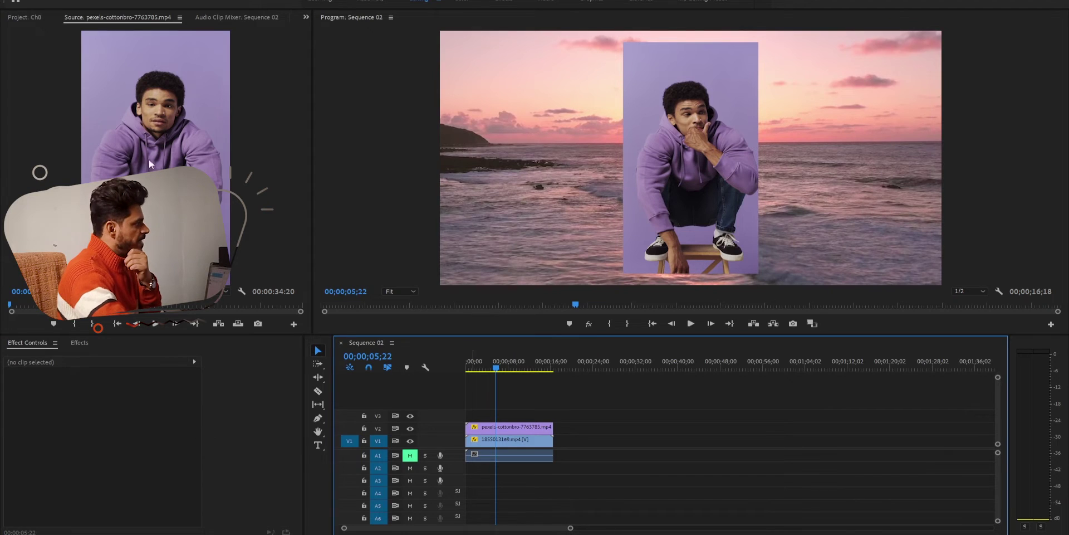
{"action": "left_click", "coordinate": [25, 17]}
{"action": "mouse_move", "coordinate": [69, 139]}
{"action": "left_mouse_down"}
{"action": "mouse_move", "coordinate": [511, 331]}
{"action": "mouse_move", "coordinate": [470, 427]}
{"action": "left_mouse_up"}
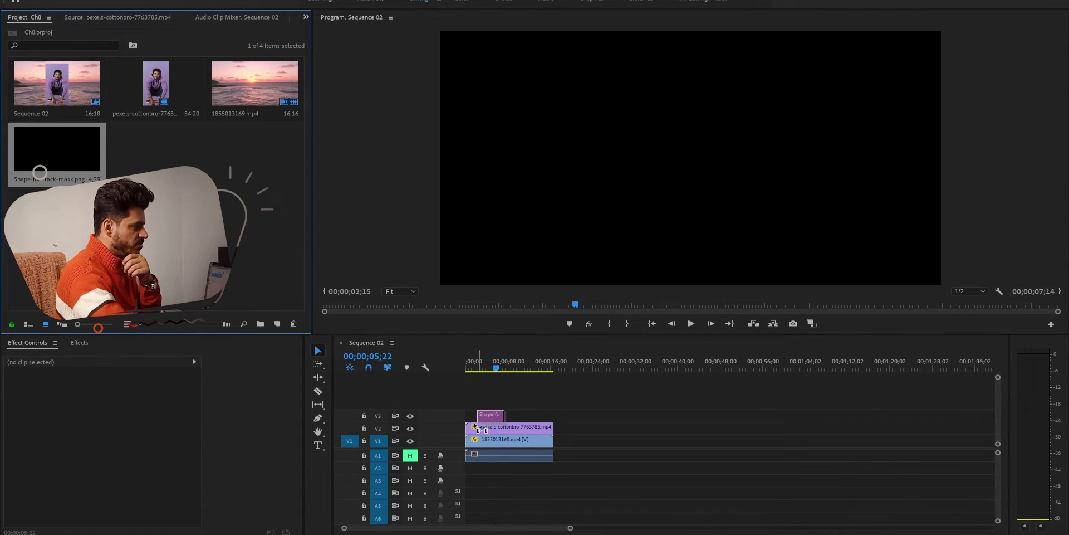
Place the circle shape image on V3 above the hoodie clip, trimmed to match
{"action": "mouse_move", "coordinate": [470, 427]}
{"action": "left_mouse_down"}
{"action": "mouse_move", "coordinate": [485, 415]}
{"action": "mouse_move", "coordinate": [553, 415]}
{"action": "left_mouse_up"}
{"action": "left_click", "coordinate": [525, 427]}
{"action": "left_click", "coordinate": [514, 416]}
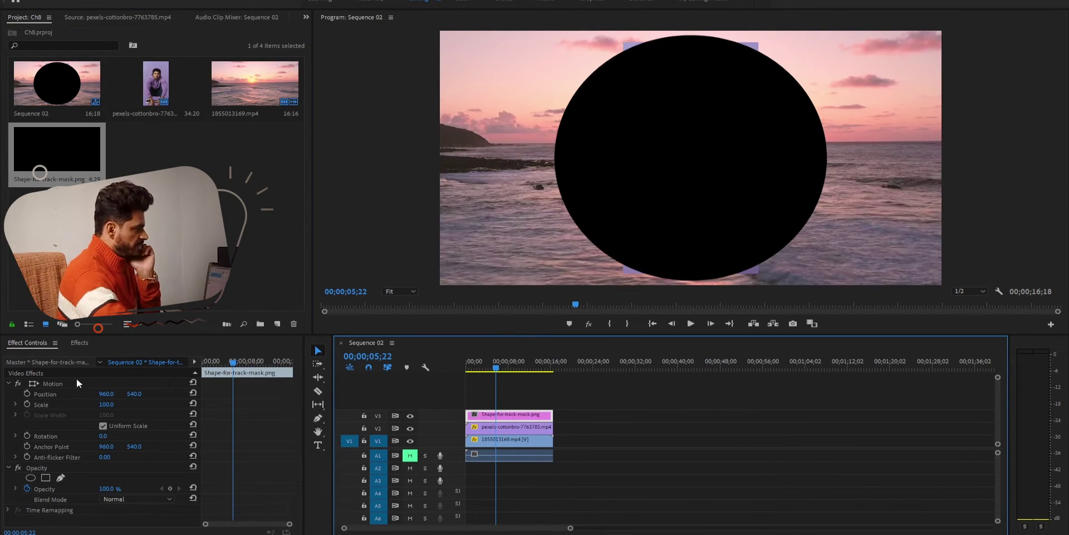
Apply Track Matte Key to the hoodie clip with Matte set to Video 3
{"action": "left_click", "coordinate": [83, 343]}
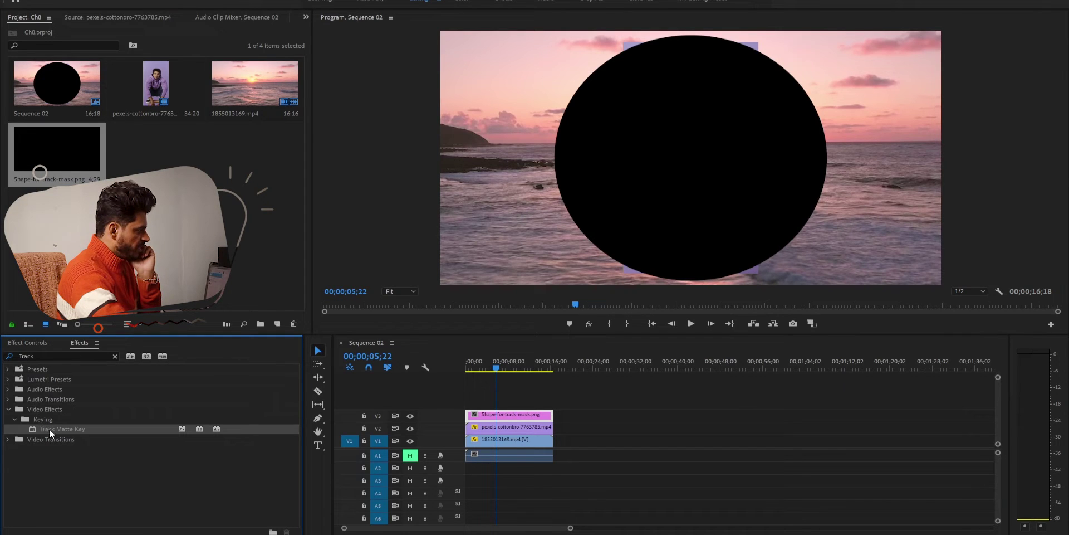
{"action": "mouse_move", "coordinate": [49, 429]}
{"action": "left_mouse_down"}
{"action": "mouse_move", "coordinate": [513, 408]}
{"action": "mouse_move", "coordinate": [500, 430]}
{"action": "left_mouse_up"}
{"action": "left_click", "coordinate": [499, 430]}
{"action": "left_click", "coordinate": [36, 342]}
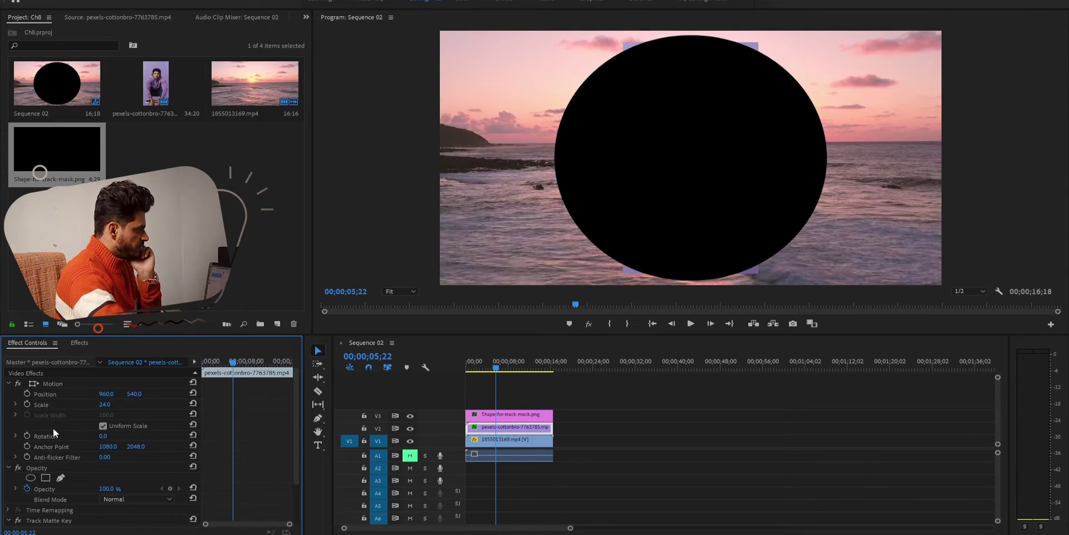
{"action": "scroll", "coordinate": [54, 430], "scroll_direction": "down", "scroll_amount": 3}
{"action": "left_click", "coordinate": [125, 489]}
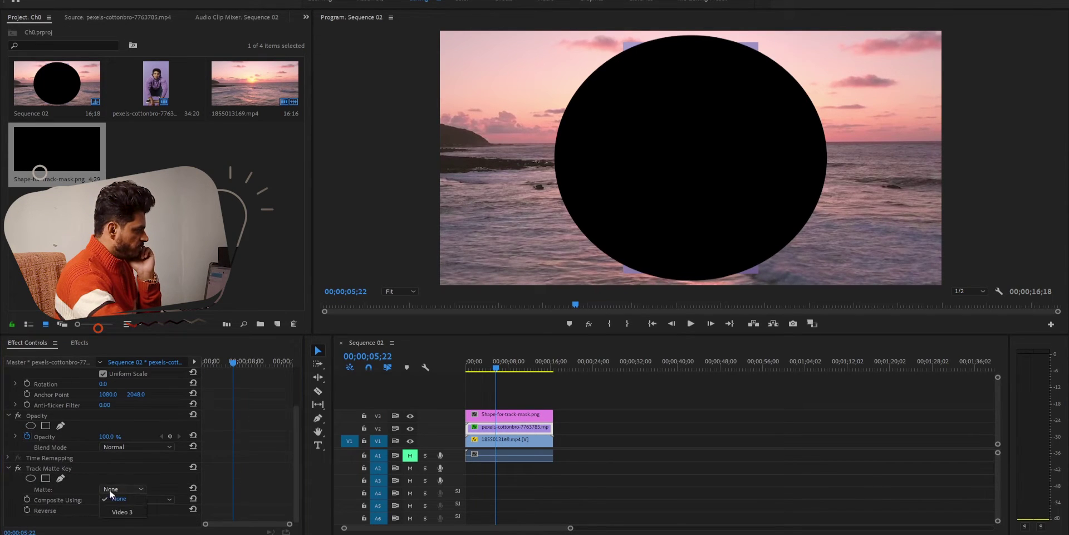
{"action": "left_click", "coordinate": [132, 512]}
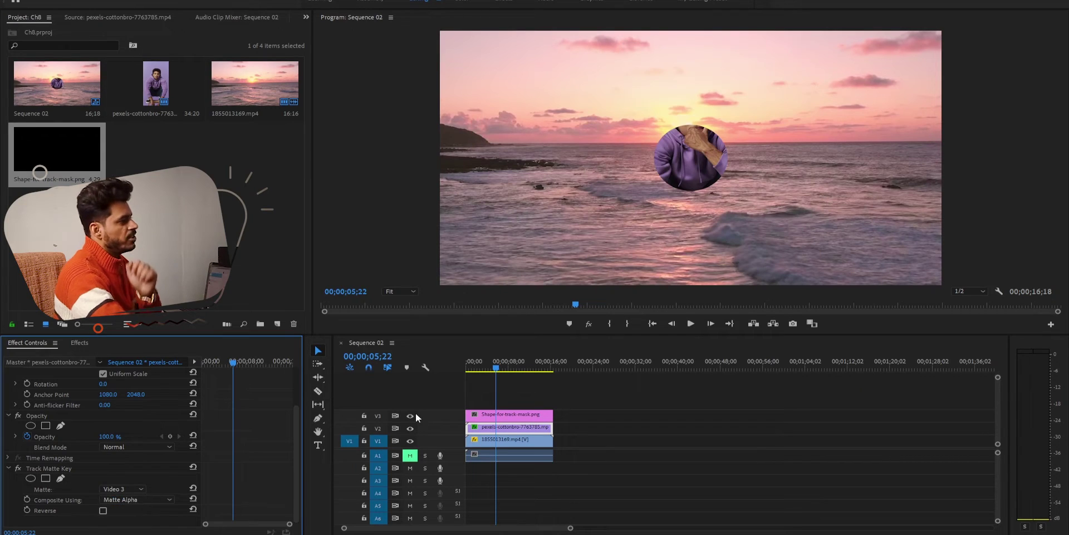
{"action": "left_click", "coordinate": [513, 416]}
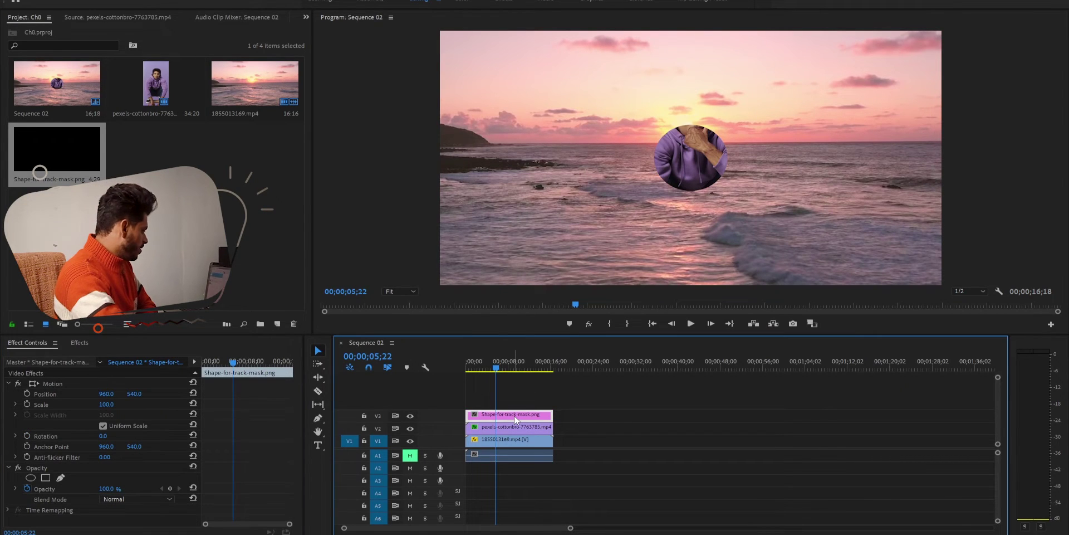
Scale the circle mask to 177, raise it to Y 411, and preview from the start
{"action": "mouse_move", "coordinate": [106, 404]}
{"action": "left_mouse_down"}
{"action": "mouse_move", "coordinate": [252, 405]}
{"action": "mouse_move", "coordinate": [149, 405]}
{"action": "left_mouse_up"}
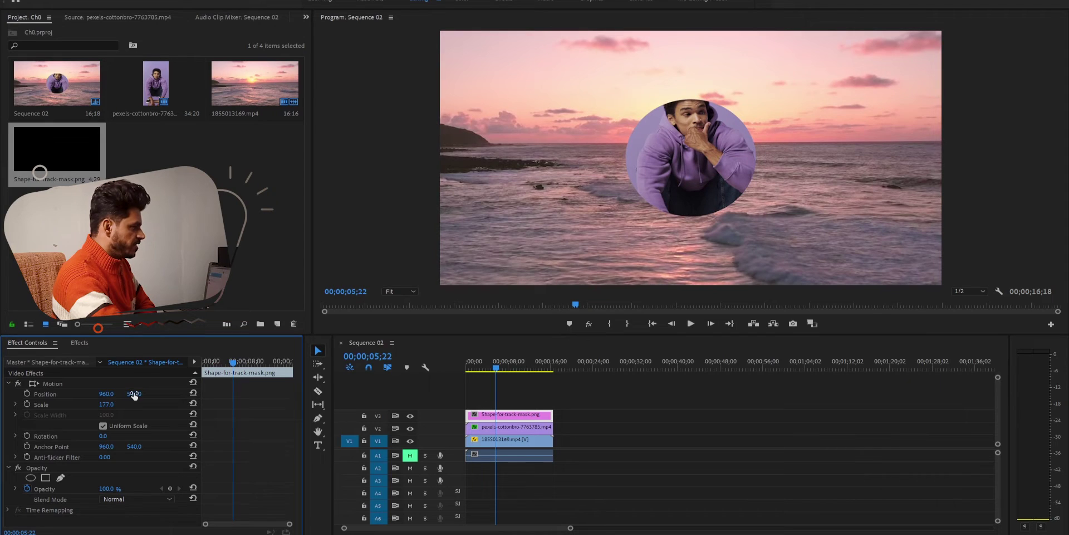
{"action": "left_click_drag", "start_coordinate": [101, 395], "coordinate": [28, 396]}
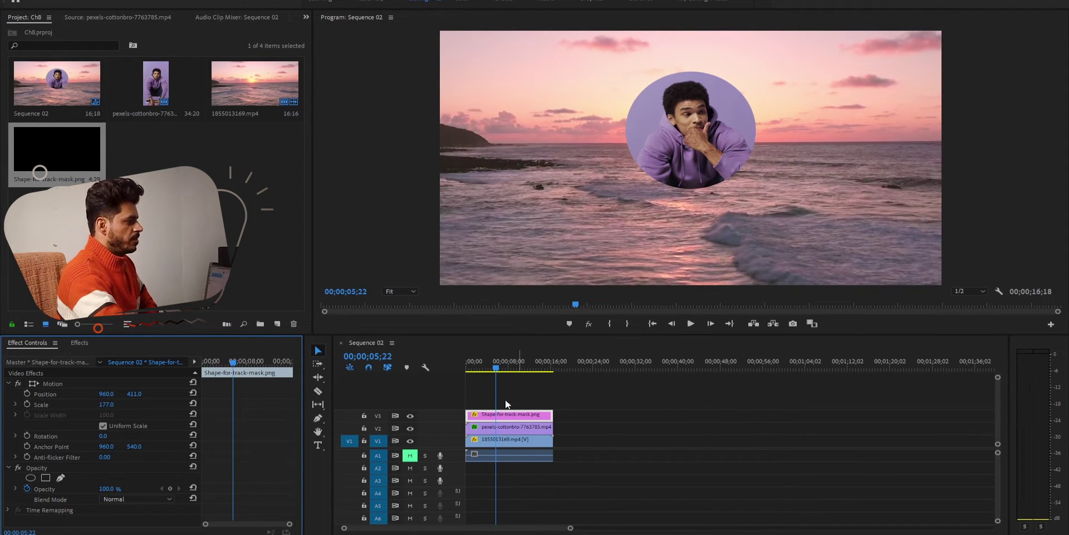
{"action": "left_click", "coordinate": [468, 370]}
{"action": "key", "text": "space"}
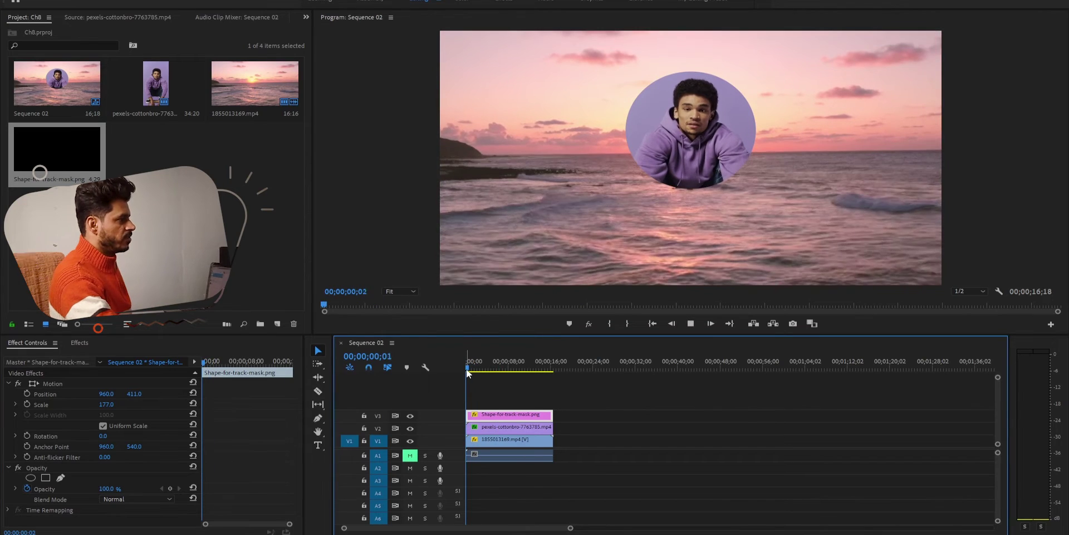
{"action": "key", "text": "space"}
Preview the masked sequence again from 00;00;02;20
{"action": "left_click", "coordinate": [574, 408]}
{"action": "left_click", "coordinate": [475, 369]}
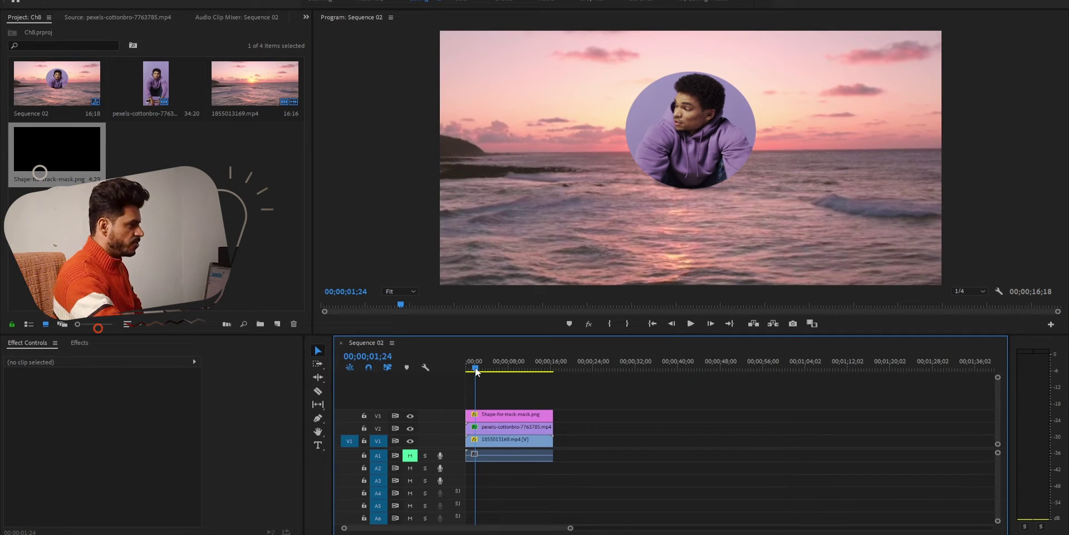
{"action": "left_click", "coordinate": [479, 368]}
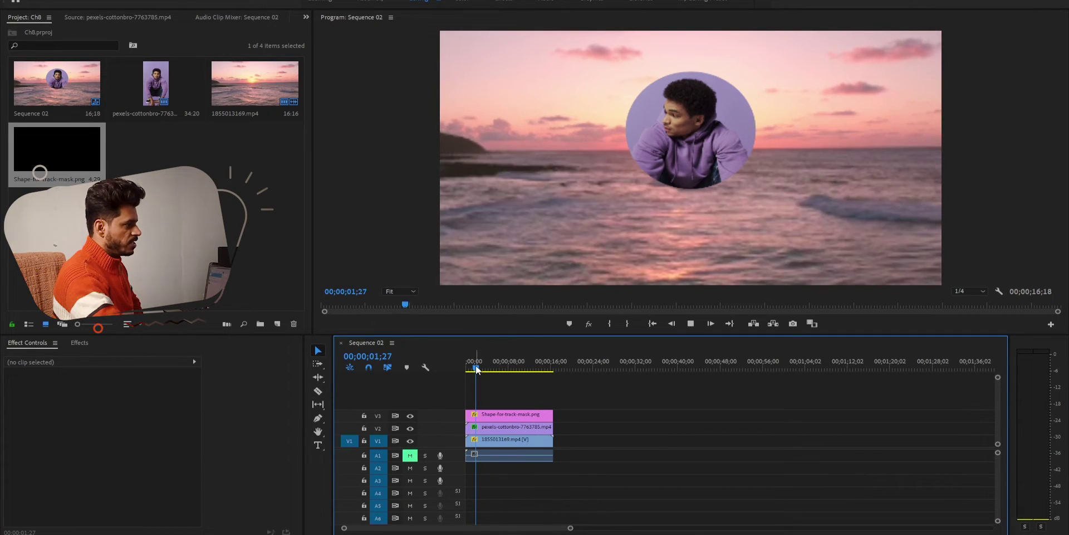
{"action": "key", "text": "space"}
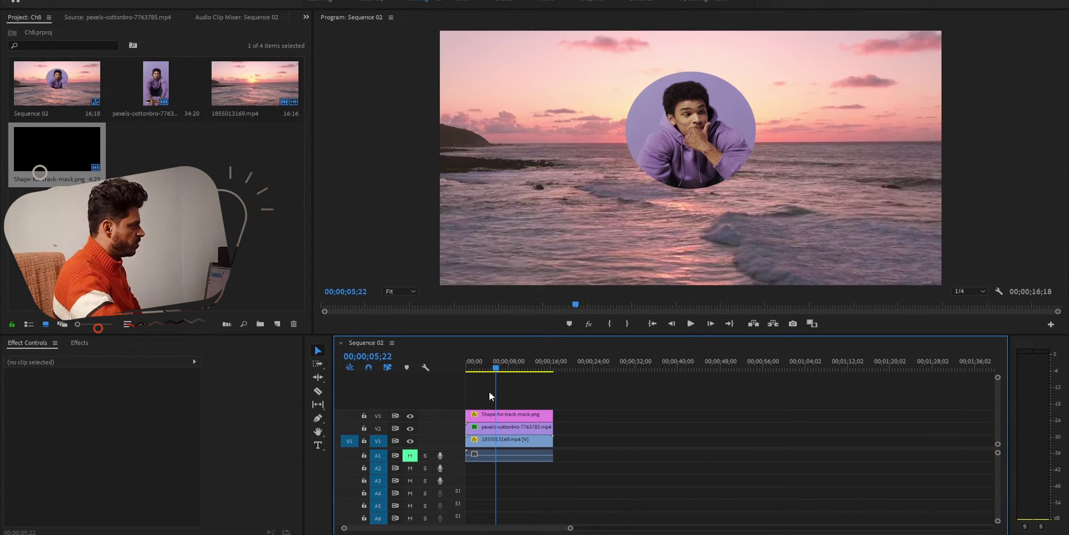
Apply the Drop Shadow effect to the hoodie clip and show its settings
{"action": "left_click", "coordinate": [79, 343]}
{"action": "left_click", "coordinate": [77, 355]}
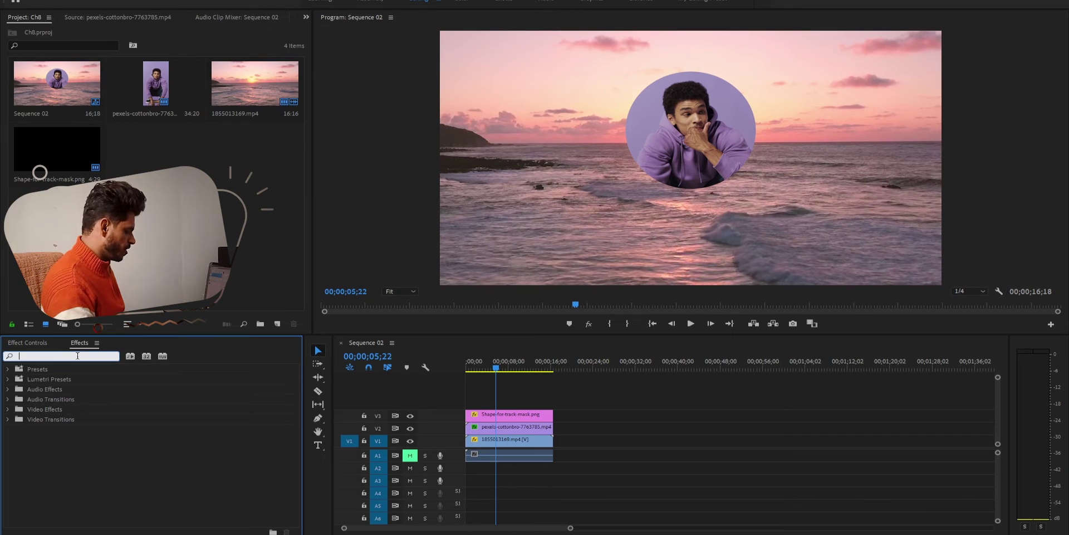
{"action": "type", "text": "drop shadow"}
{"action": "left_click_drag", "start_coordinate": [56, 430], "coordinate": [513, 430]}
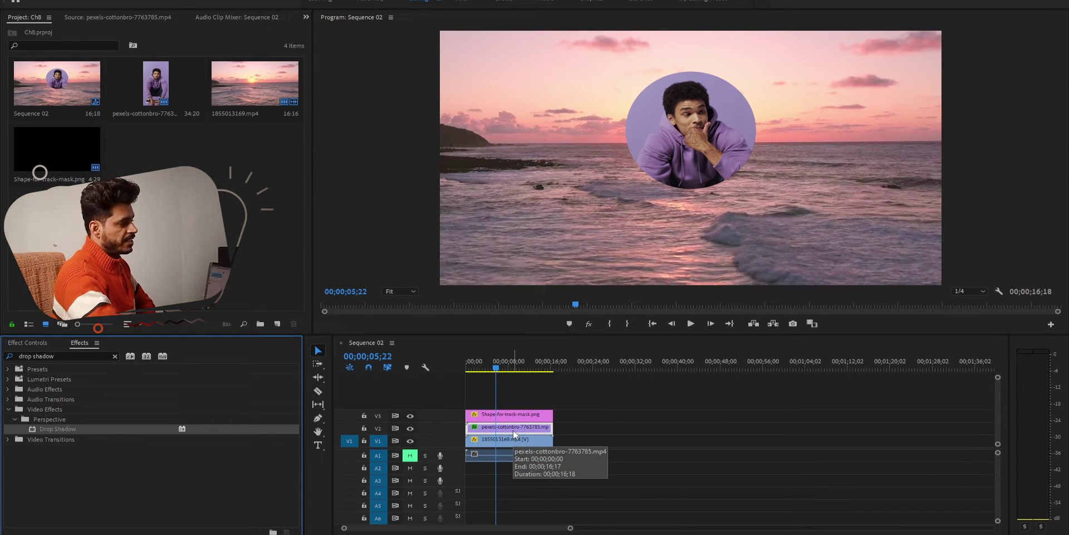
{"action": "left_click", "coordinate": [31, 343]}
{"action": "scroll", "coordinate": [7, 443], "scroll_direction": "down", "scroll_amount": 2}
{"action": "left_click", "coordinate": [9, 401]}
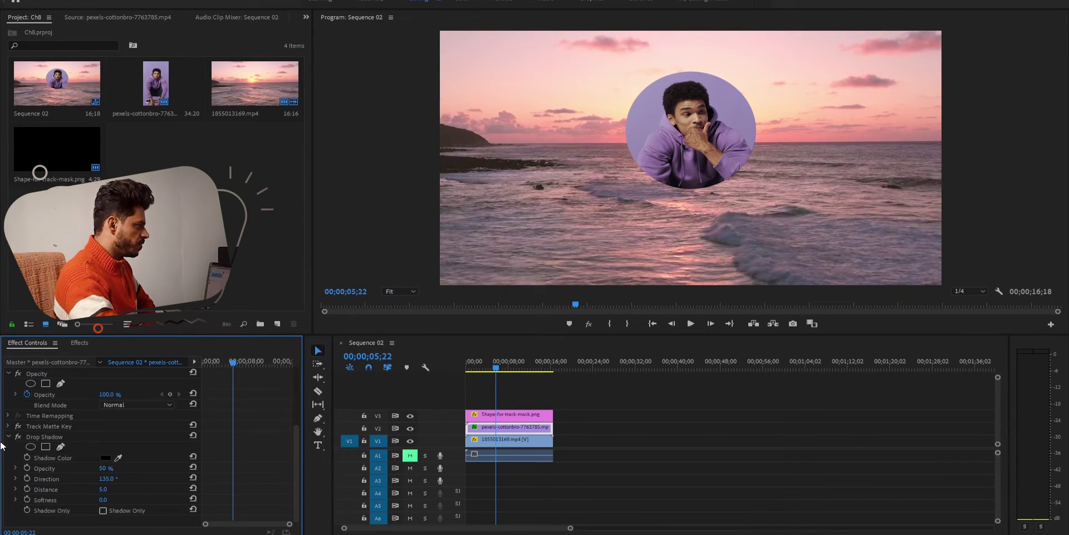
{"action": "left_click", "coordinate": [52, 436]}
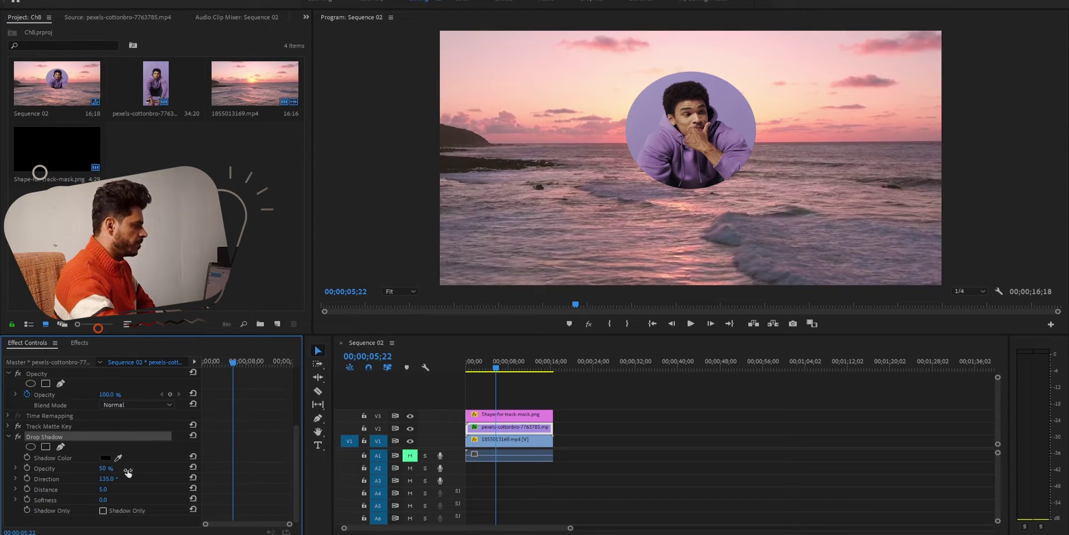
Set the shadow's opacity to 100%, direction to -204° and distance to 60
{"action": "left_click_drag", "start_coordinate": [102, 467], "coordinate": [133, 468]}
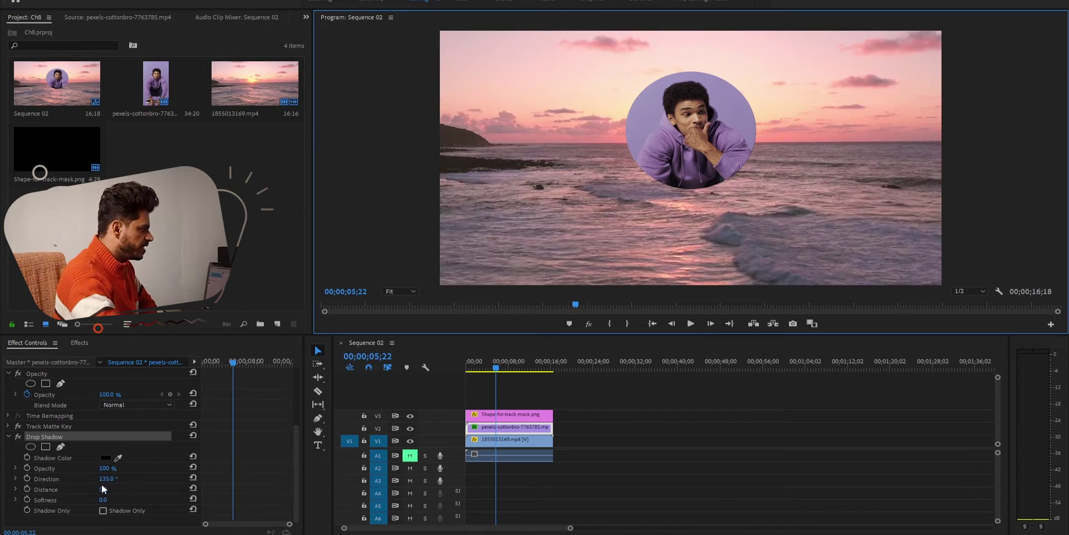
{"action": "left_click_drag", "start_coordinate": [102, 480], "coordinate": [115, 480]}
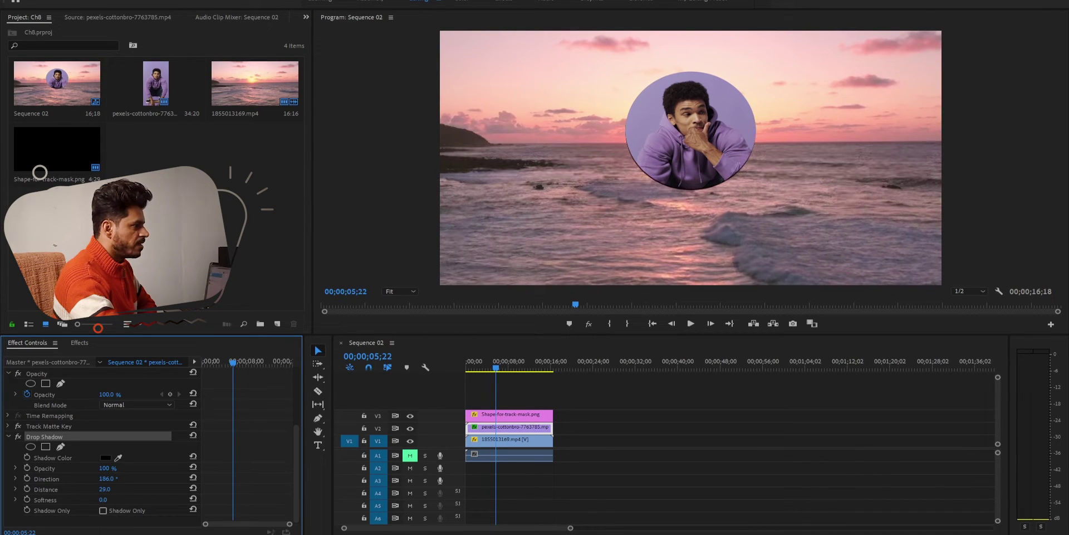
{"action": "left_click_drag", "start_coordinate": [104, 489], "coordinate": [156, 489]}
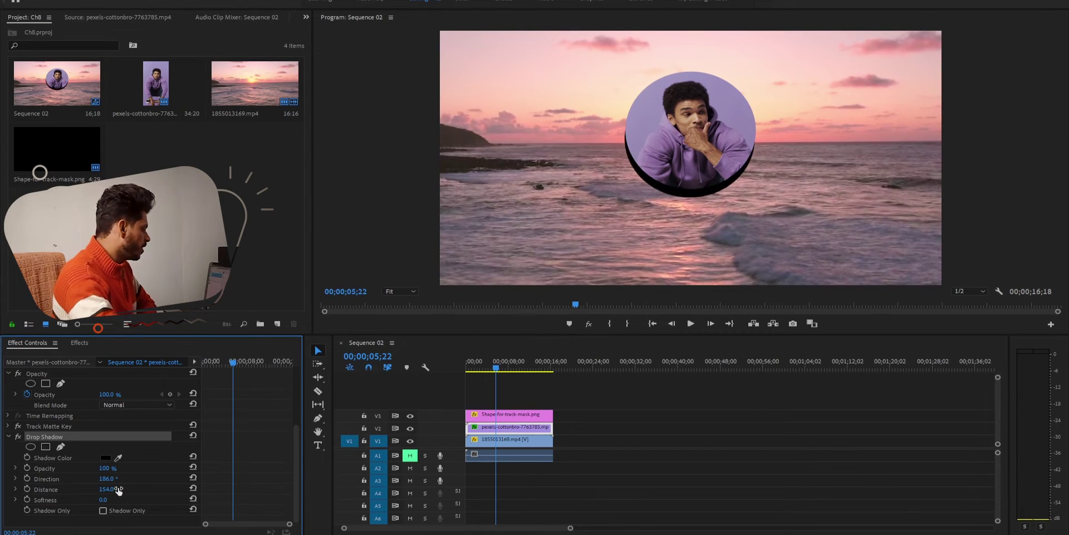
{"action": "left_click_drag", "start_coordinate": [109, 479], "coordinate": [16, 478]}
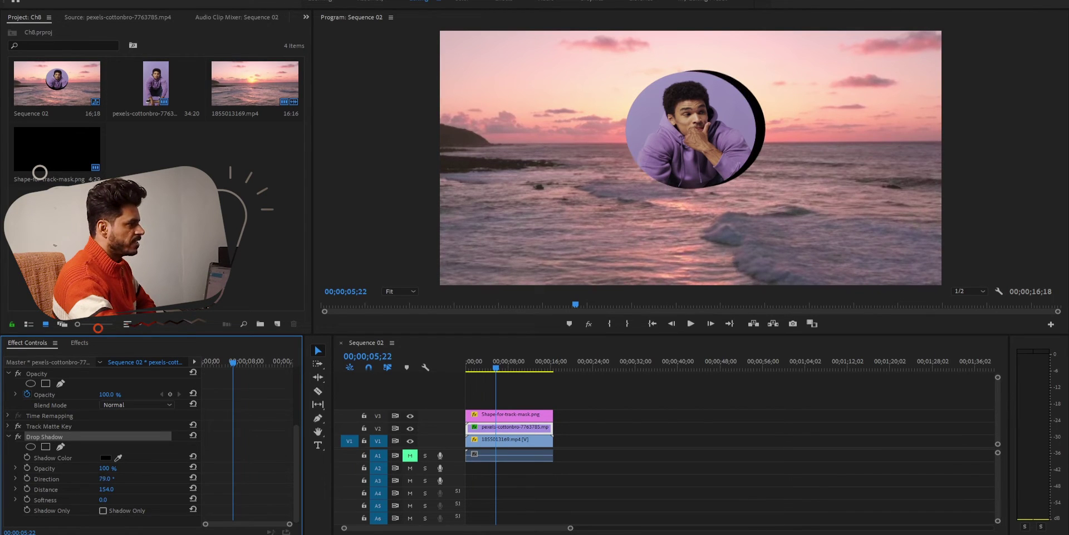
{"action": "mouse_move", "coordinate": [108, 479]}
{"action": "left_mouse_down"}
{"action": "mouse_move", "coordinate": [84, 478]}
{"action": "mouse_move", "coordinate": [97, 479]}
{"action": "left_mouse_up"}
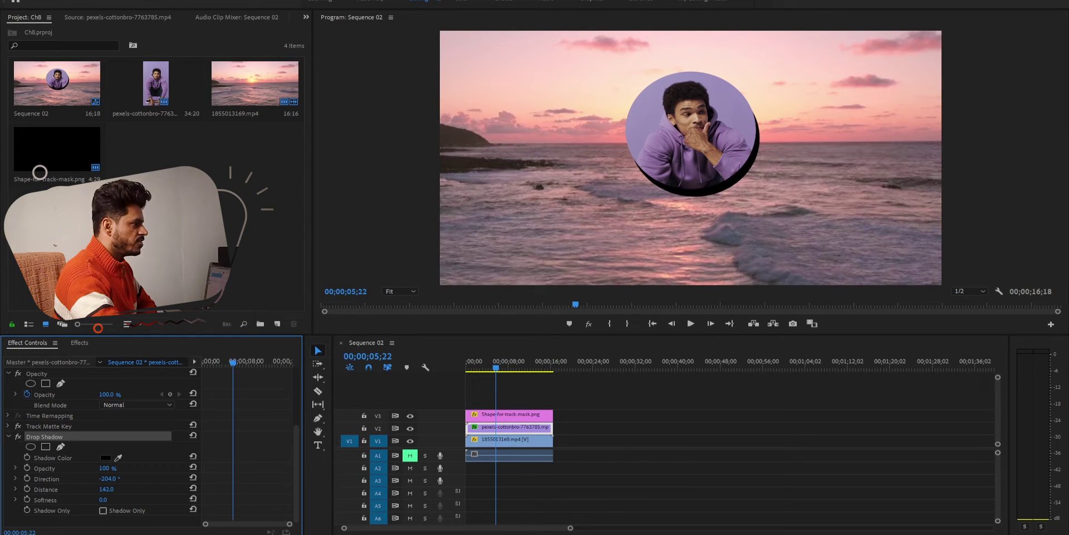
{"action": "left_click_drag", "start_coordinate": [106, 488], "coordinate": [72, 488]}
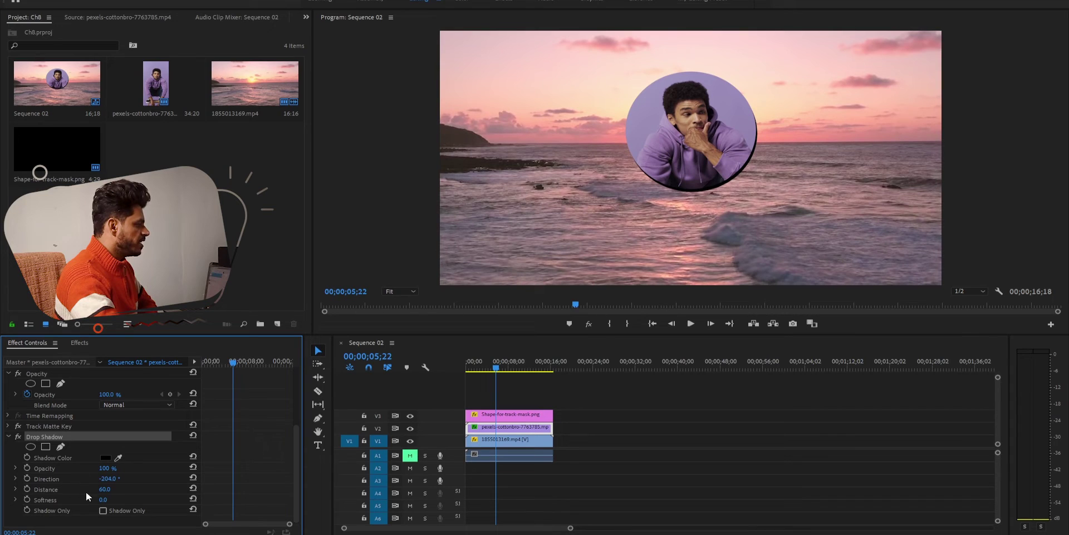
Set the shadow's softness to 598
{"action": "left_click", "coordinate": [42, 498]}
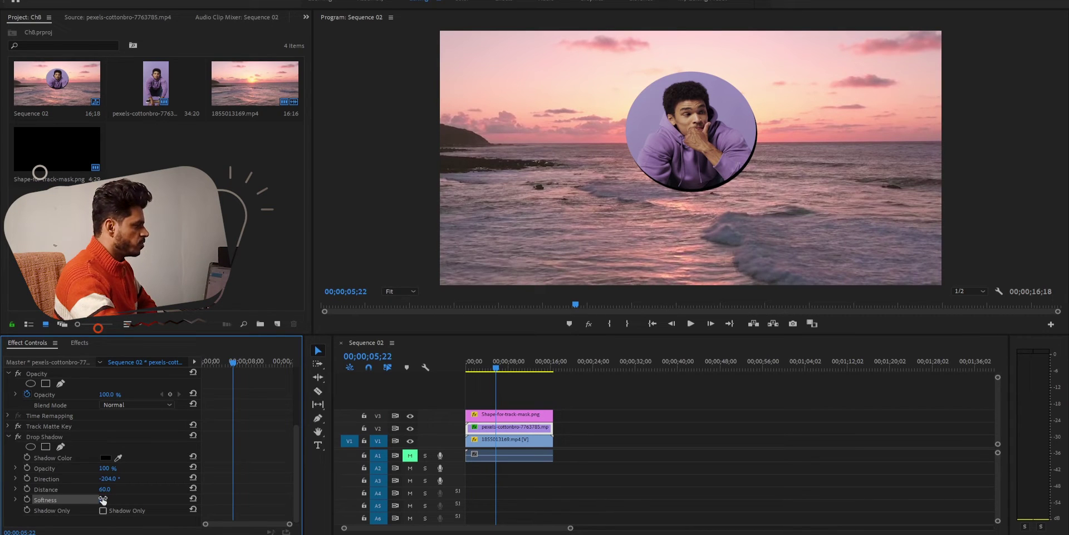
{"action": "left_click_drag", "start_coordinate": [106, 499], "coordinate": [145, 499]}
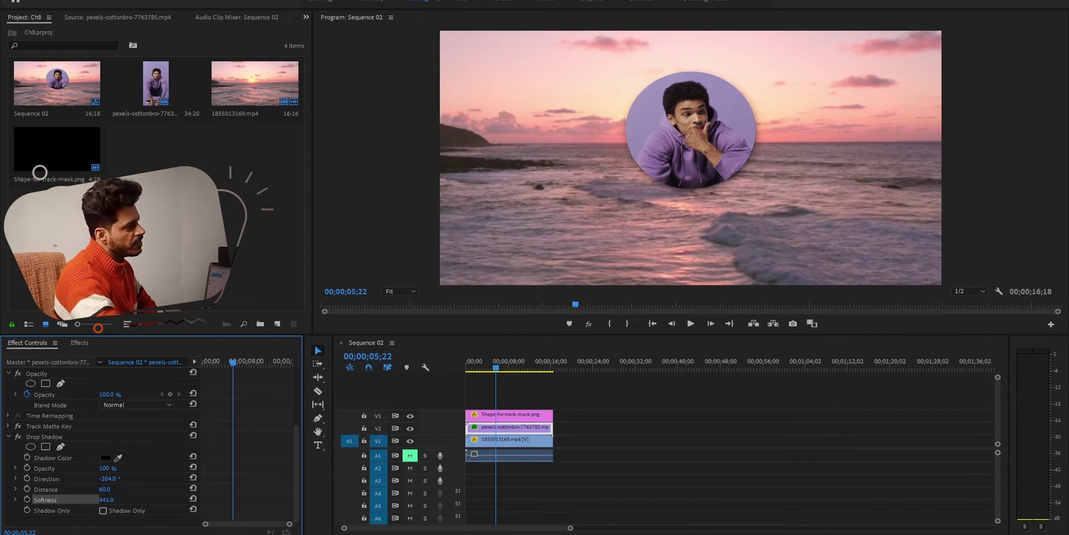
{"action": "type", "text": "0"}
{"action": "key", "text": "Return"}
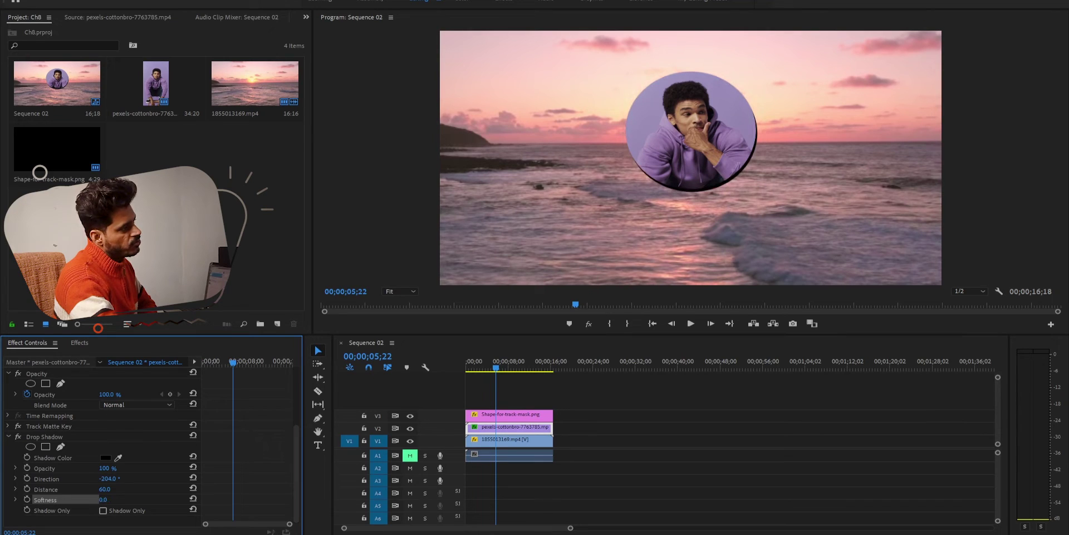
{"action": "left_click_drag", "start_coordinate": [104, 499], "coordinate": [167, 499]}
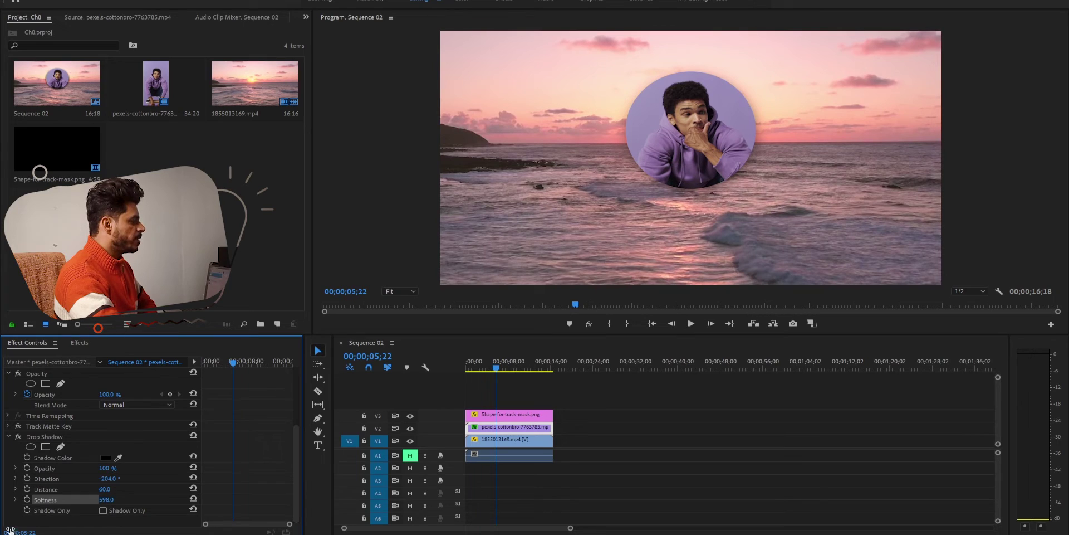
{"action": "left_click", "coordinate": [104, 511]}
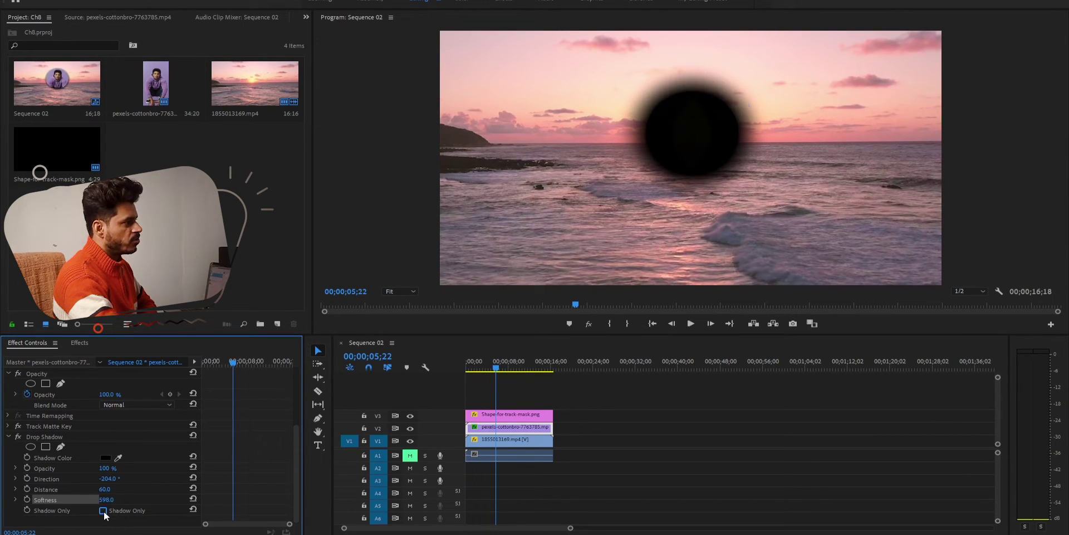
{"action": "left_click", "coordinate": [103, 511]}
{"action": "left_click", "coordinate": [104, 511]}
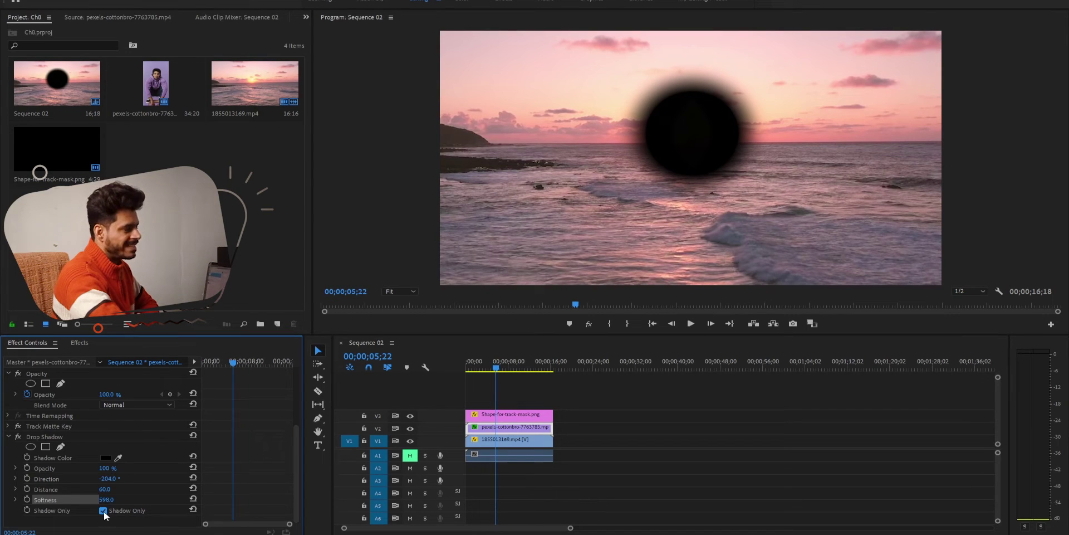
{"action": "left_click", "coordinate": [103, 510]}
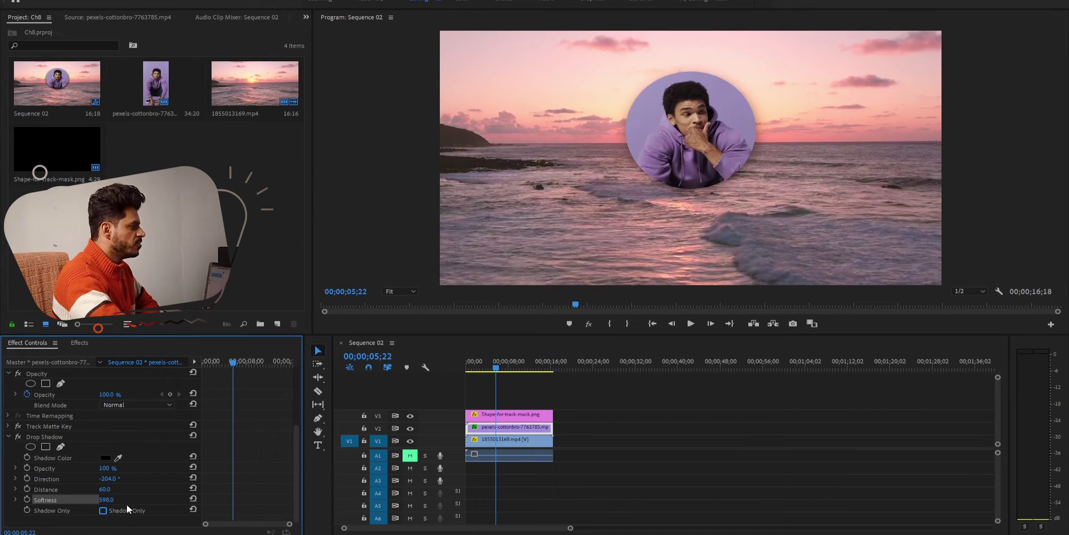
Try a bright yellow as the shadow colour
{"action": "left_click", "coordinate": [105, 458]}
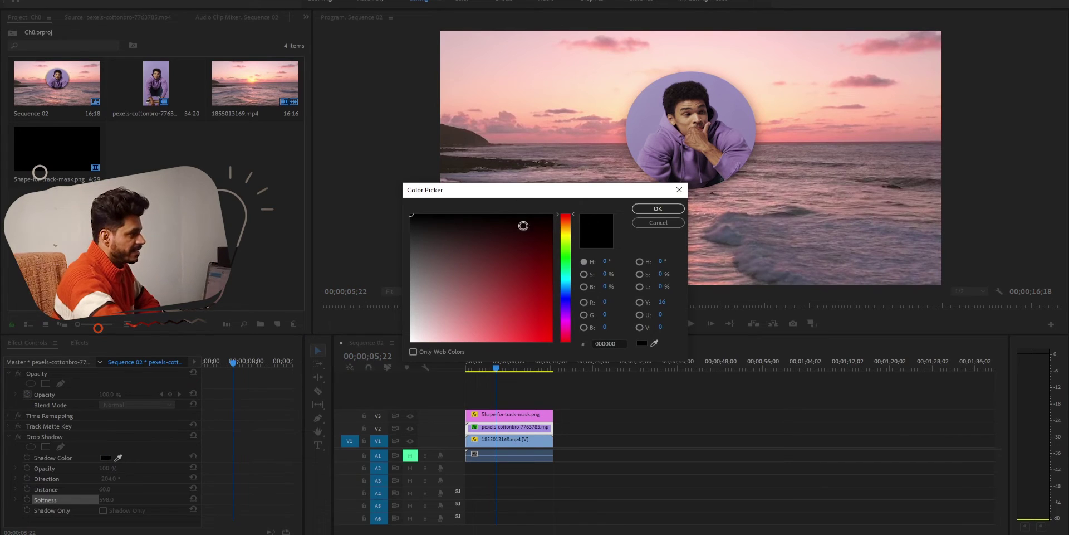
{"action": "left_click_drag", "start_coordinate": [563, 244], "coordinate": [564, 240]}
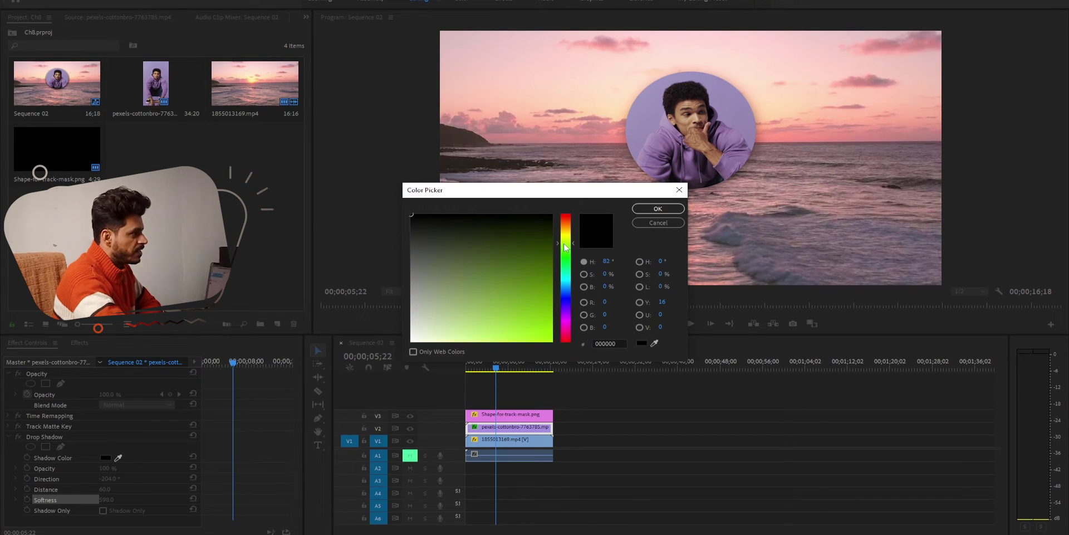
{"action": "left_click", "coordinate": [551, 341]}
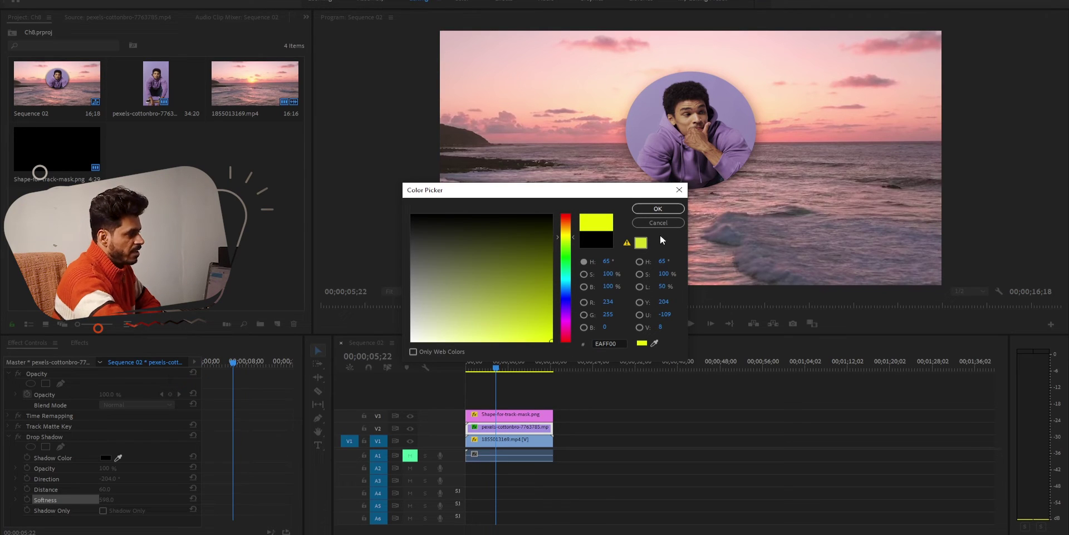
{"action": "left_click", "coordinate": [668, 211]}
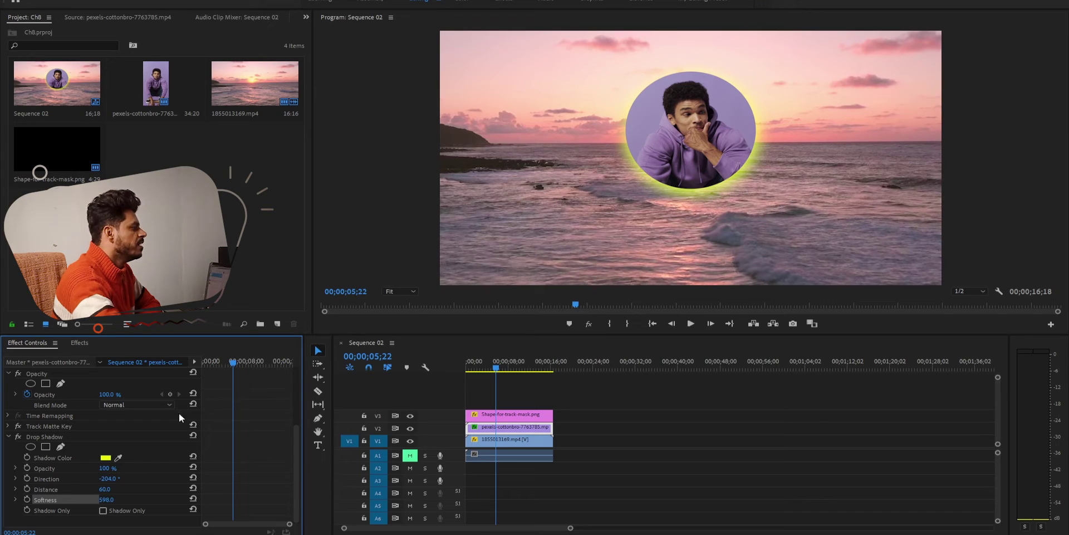
Change the shadow colour to lavender 977AA8 sampled from the hoodie
{"action": "left_click", "coordinate": [105, 457]}
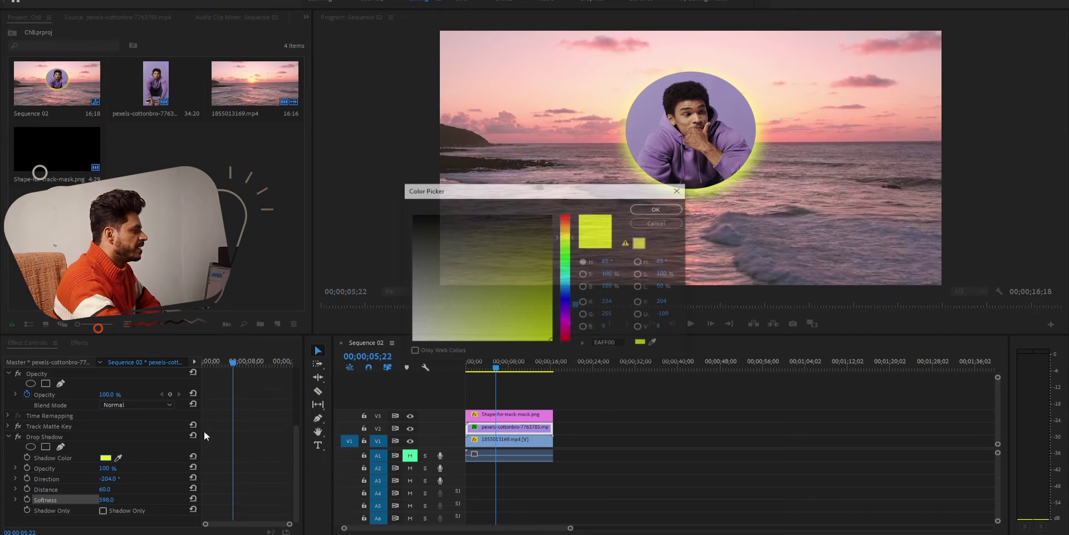
{"action": "left_click", "coordinate": [655, 343]}
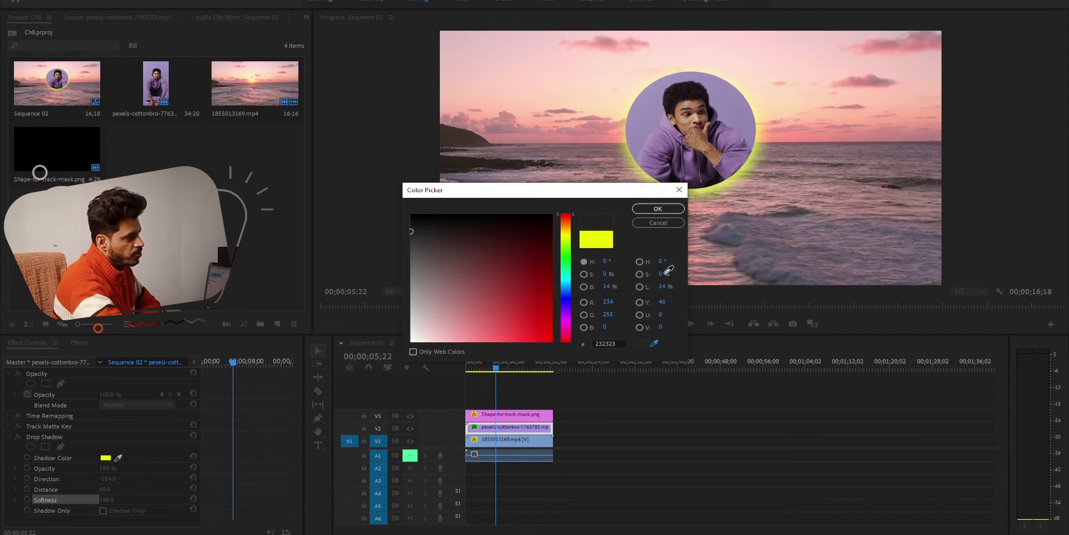
{"action": "left_click", "coordinate": [662, 138]}
{"action": "left_click", "coordinate": [656, 208]}
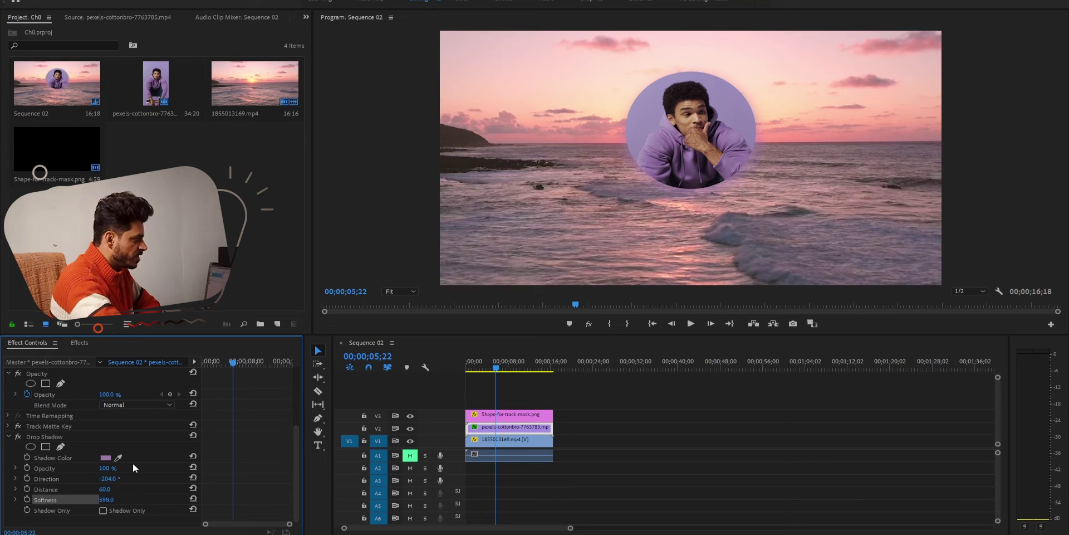
{"action": "left_click_drag", "start_coordinate": [233, 363], "coordinate": [203, 363]}
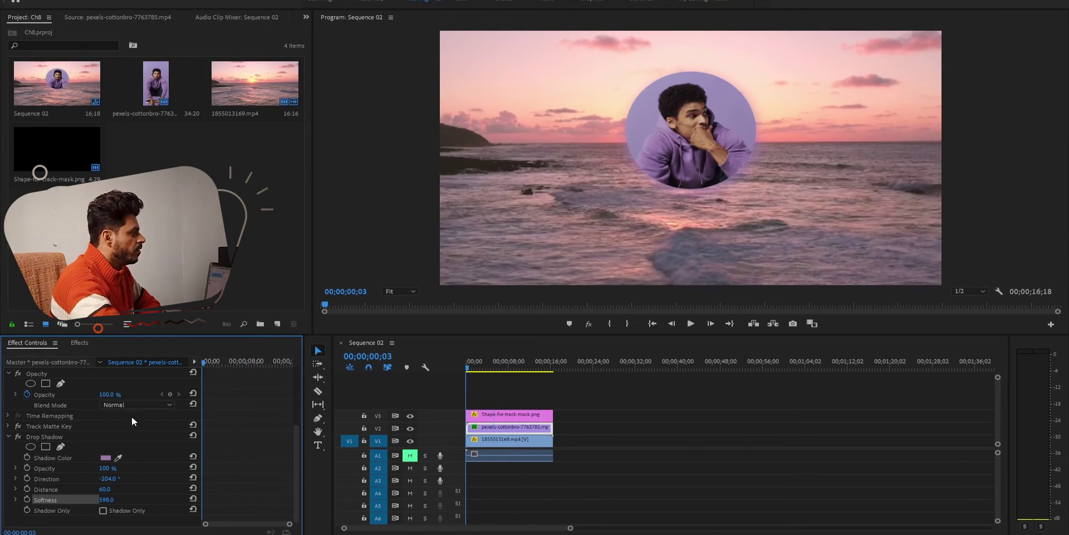
Keyframe the shadow colour at the start, then make it bright yellow FFF000 at 00;00;02;25
{"action": "left_click", "coordinate": [26, 457]}
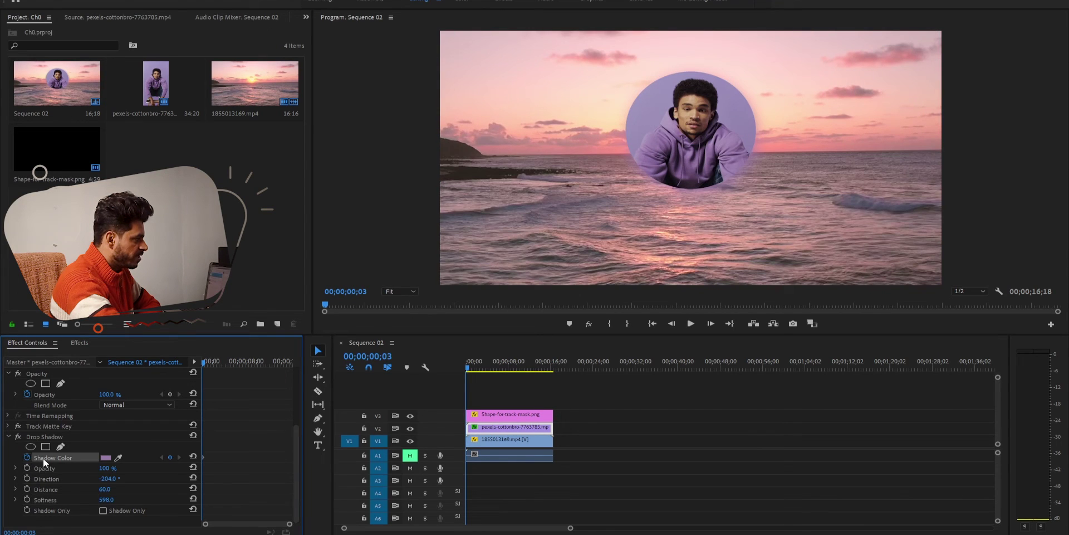
{"action": "left_click", "coordinate": [206, 362]}
{"action": "left_click_drag", "start_coordinate": [207, 364], "coordinate": [214, 364]}
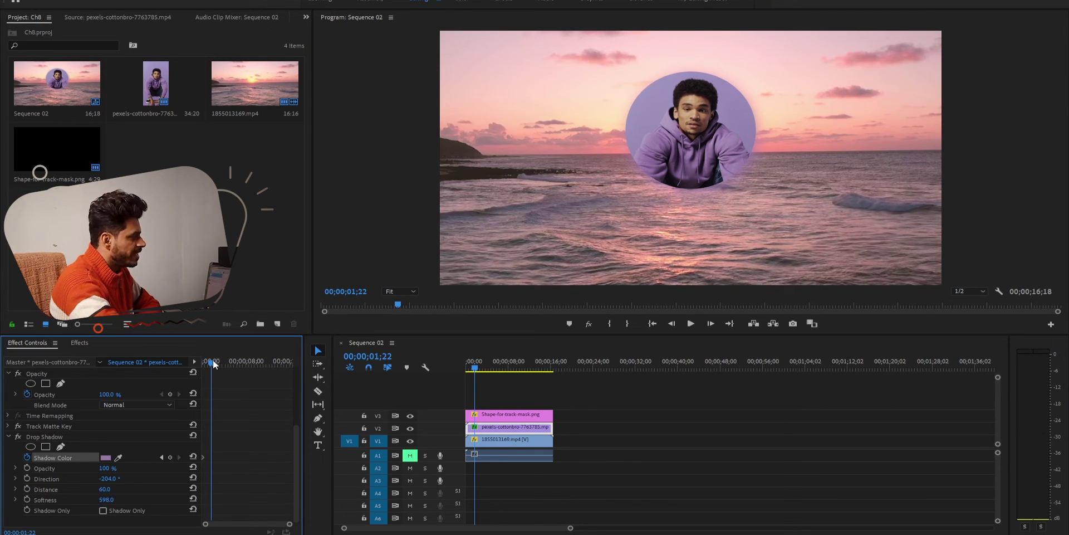
{"action": "left_click", "coordinate": [210, 457]}
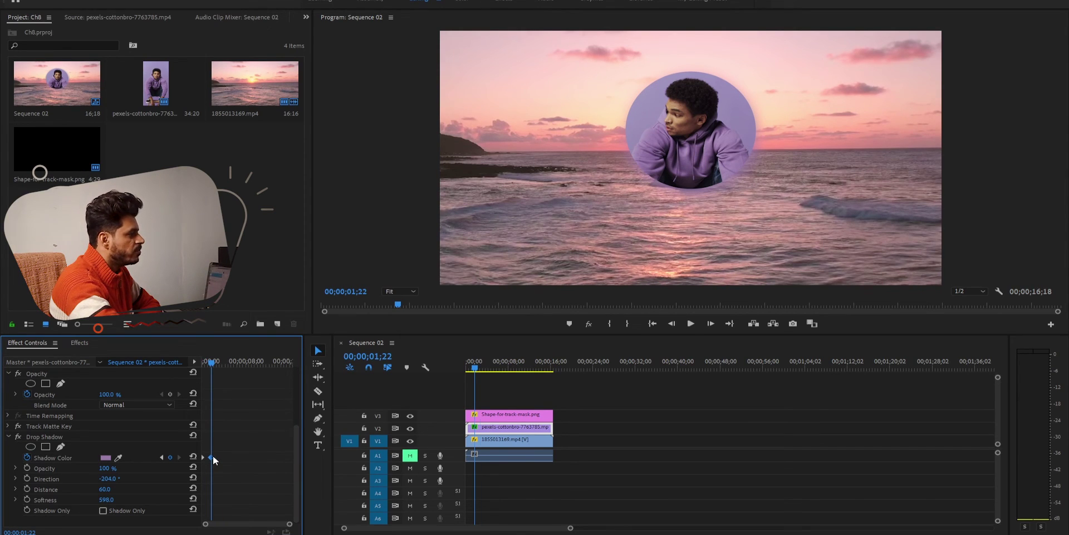
{"action": "left_click", "coordinate": [106, 457]}
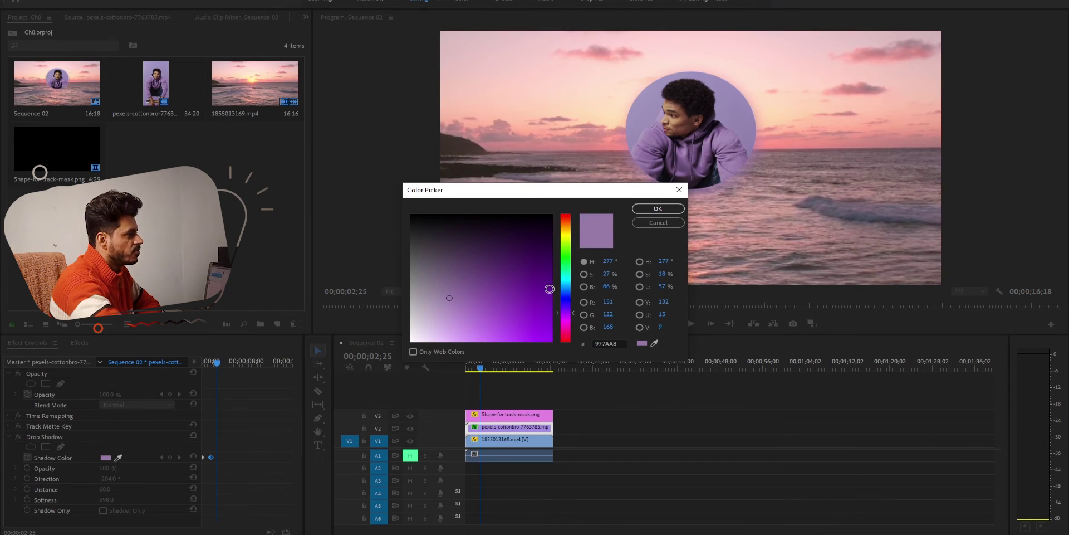
{"action": "left_click", "coordinate": [567, 236]}
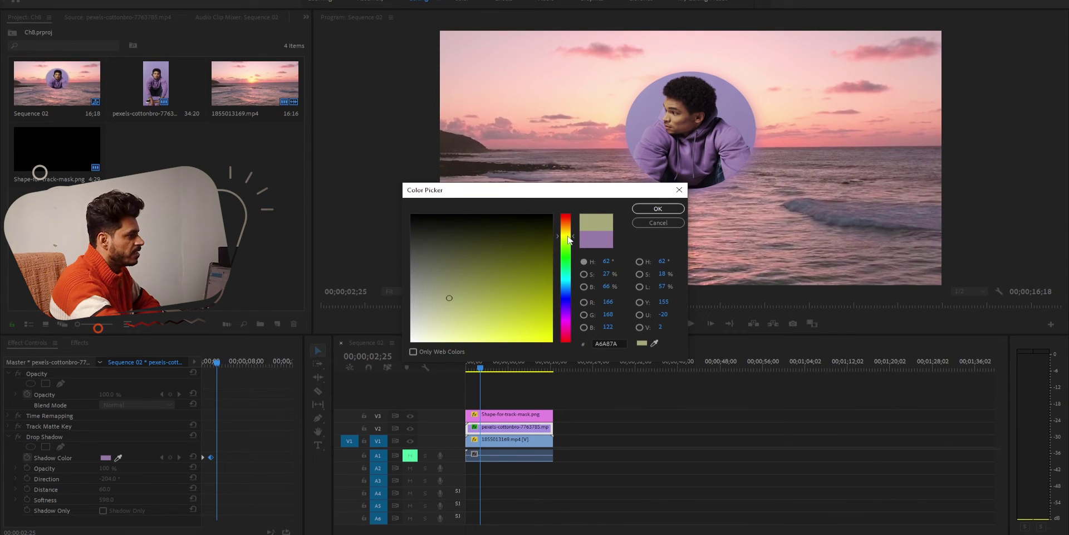
{"action": "left_click", "coordinate": [571, 237]}
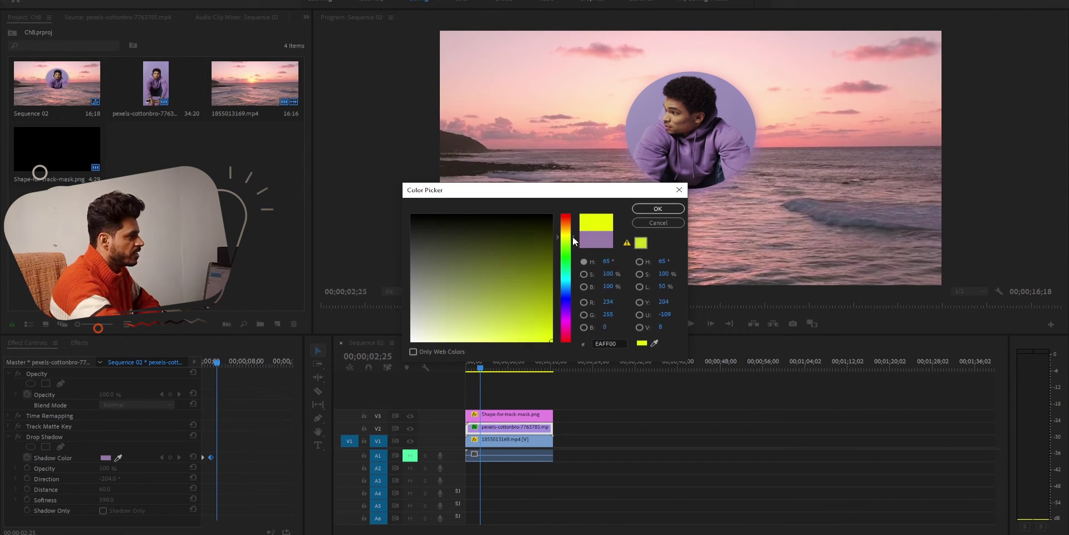
{"action": "left_click", "coordinate": [659, 210]}
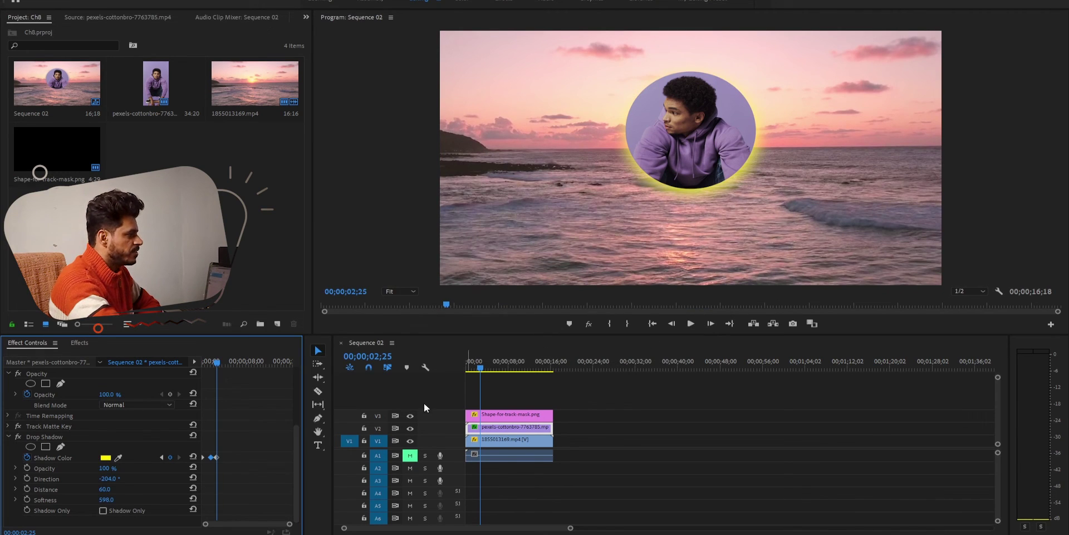
{"action": "left_click_drag", "start_coordinate": [216, 362], "coordinate": [212, 365]}
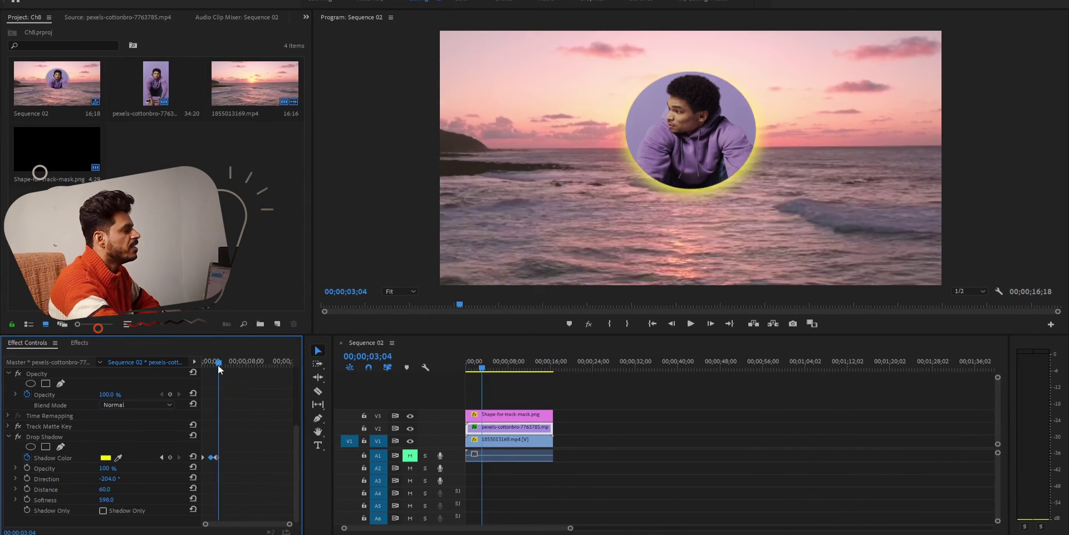
{"action": "left_click_drag", "start_coordinate": [212, 365], "coordinate": [222, 363]}
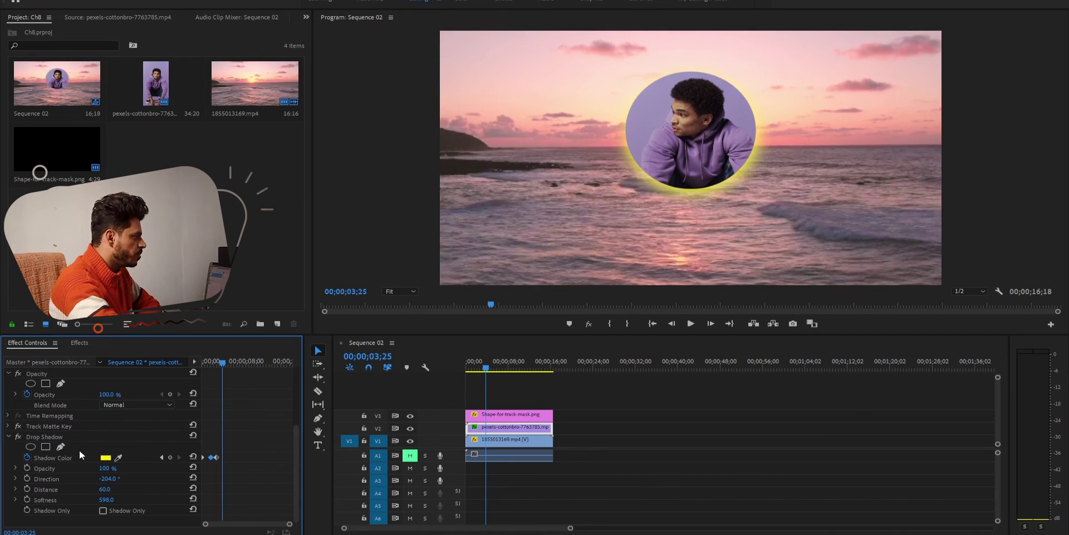